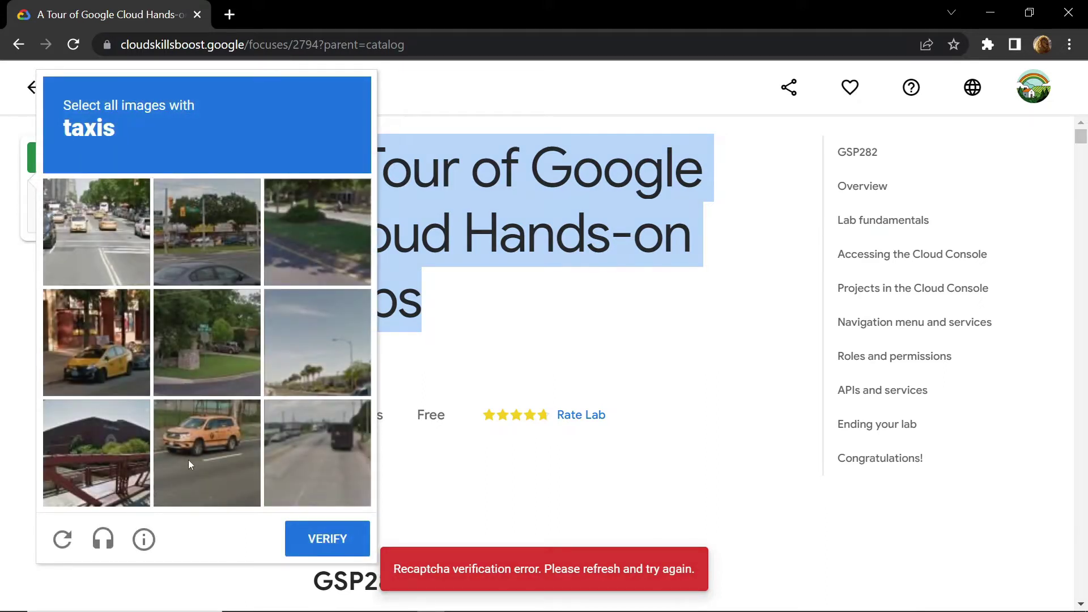
Complete the reCAPTCHA by selecting all images with taxis and verifying, so that the lab starts.
left_click(189, 465)
left_click(89, 325)
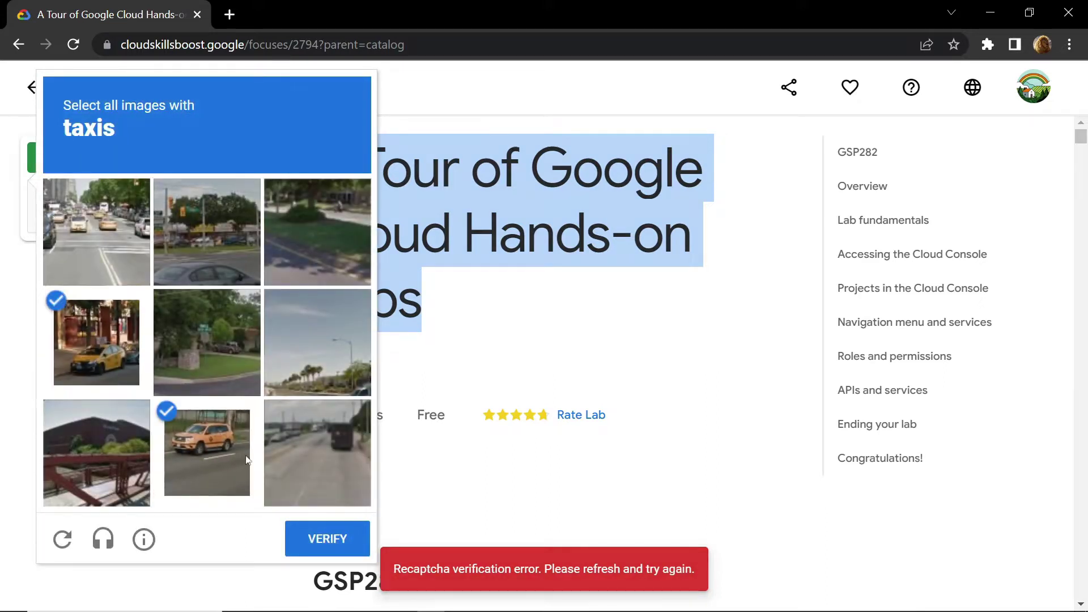
left_click(304, 544)
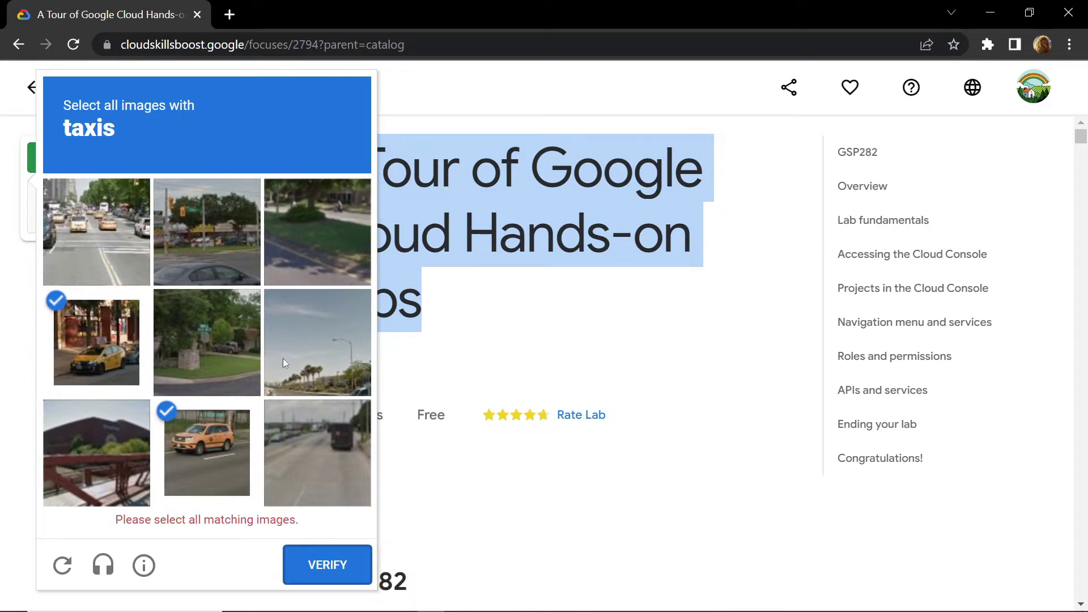
left_click(229, 220)
left_click(109, 204)
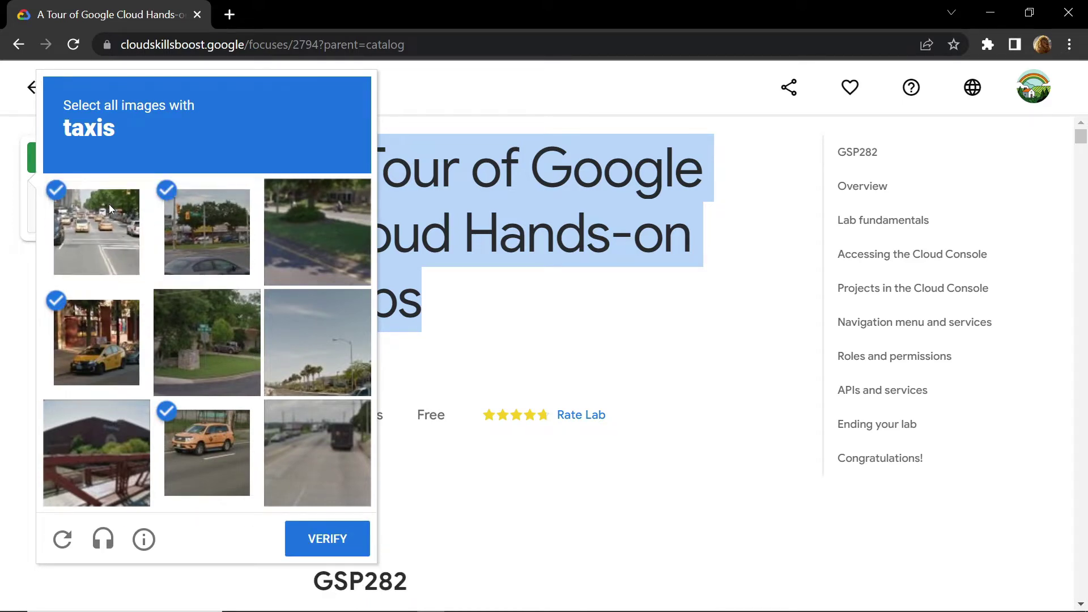
left_click(327, 539)
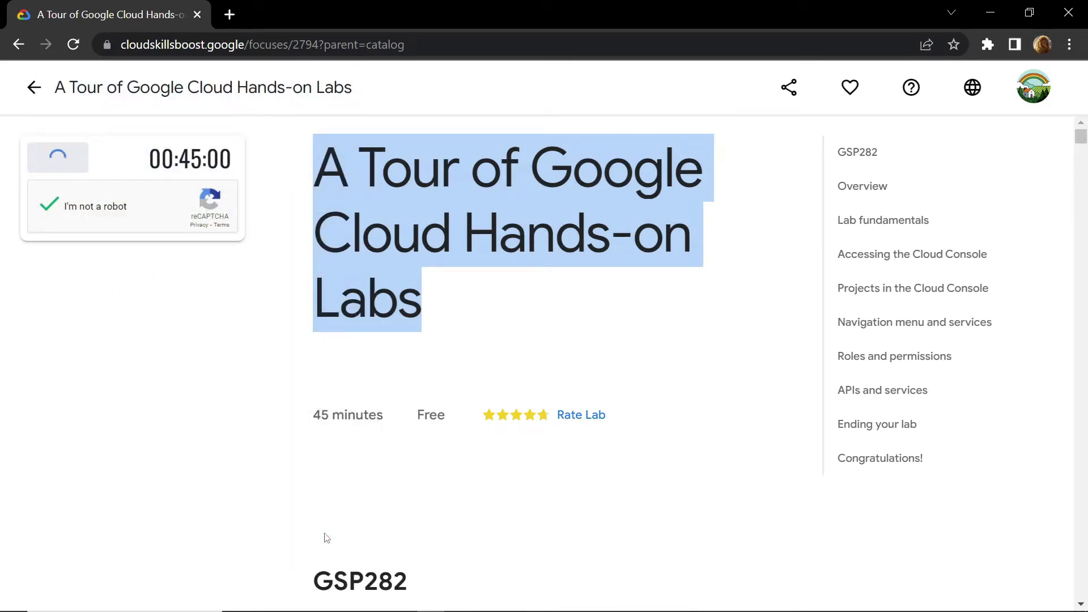
left_click(581, 339)
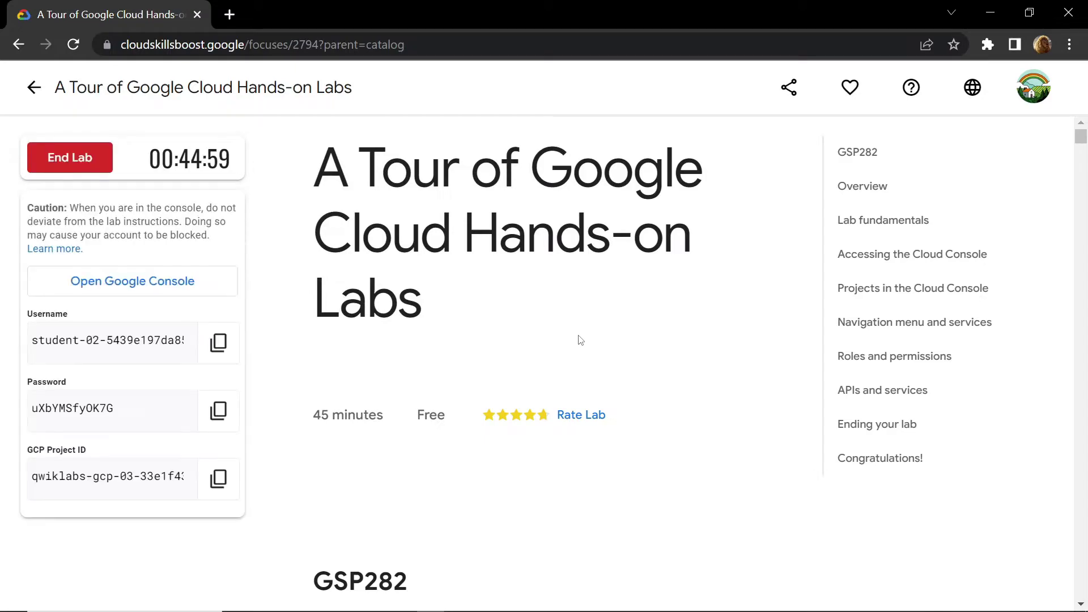
Answer the Lab fundamentals question on what builds a temporary Google Cloud environment with "Start lab (button)" and submit it.
scroll(433, 412, "down", 20)
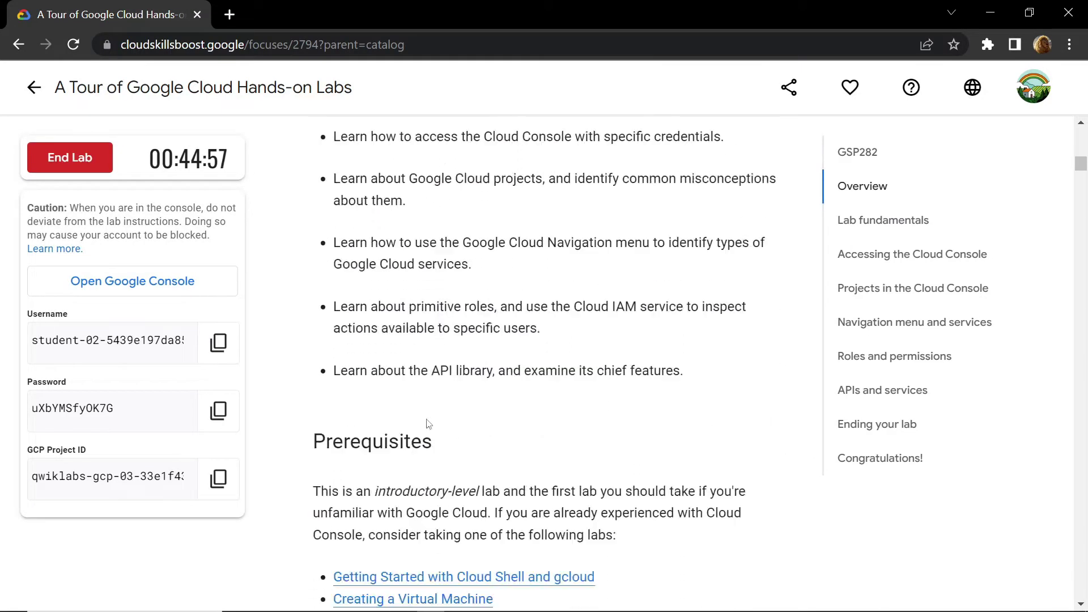
scroll(429, 424, "down", 20)
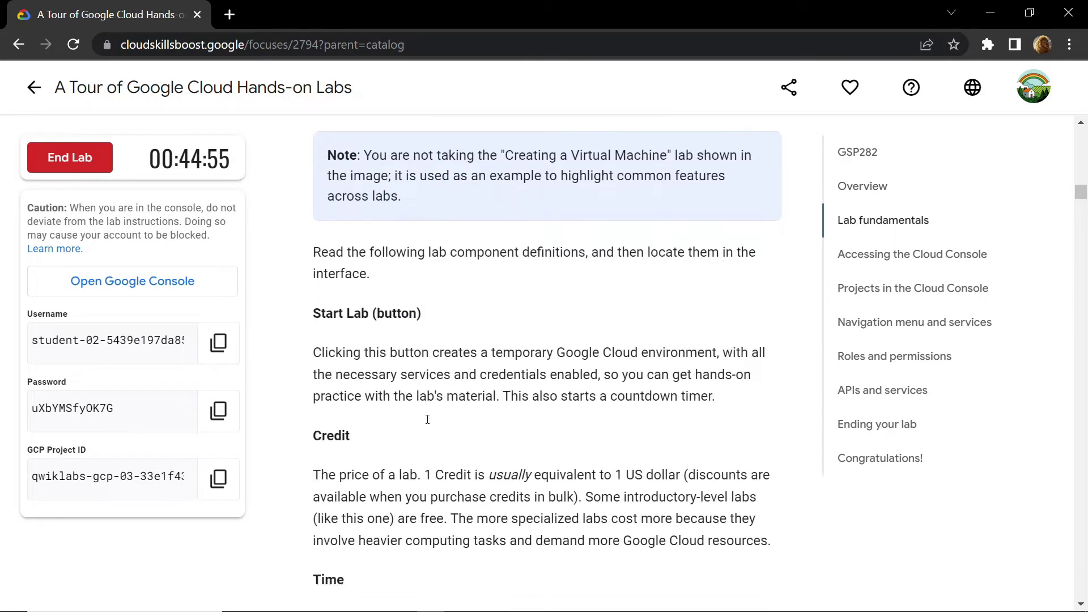
scroll(429, 424, "down", 10)
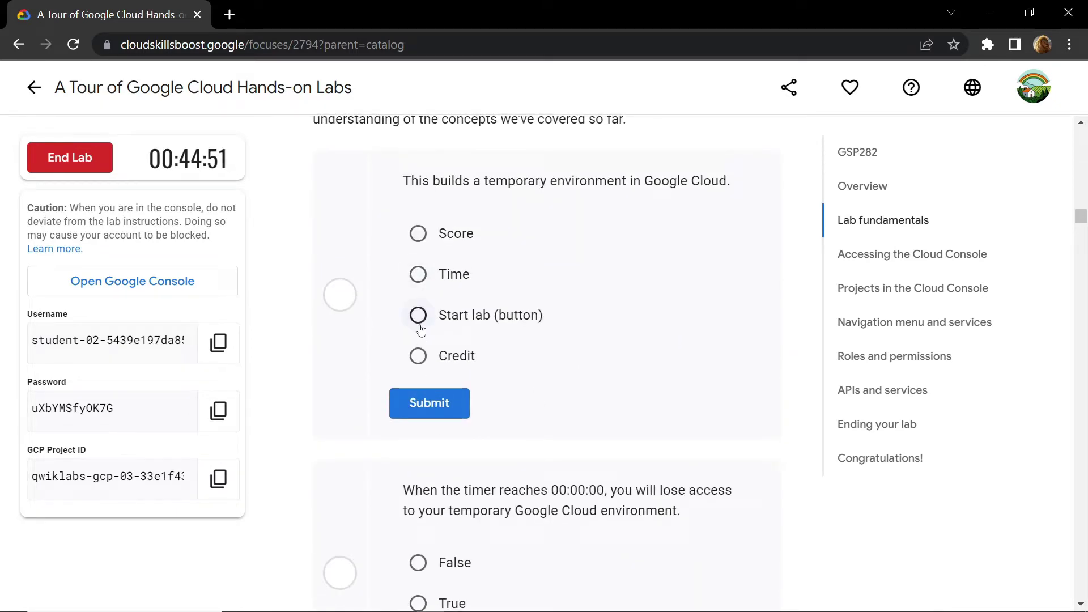
left_click(420, 324)
left_click(425, 403)
Answer True to the question on losing environment access when the timer reaches 00:00:00, and submit it.
scroll(421, 399, "down", 3)
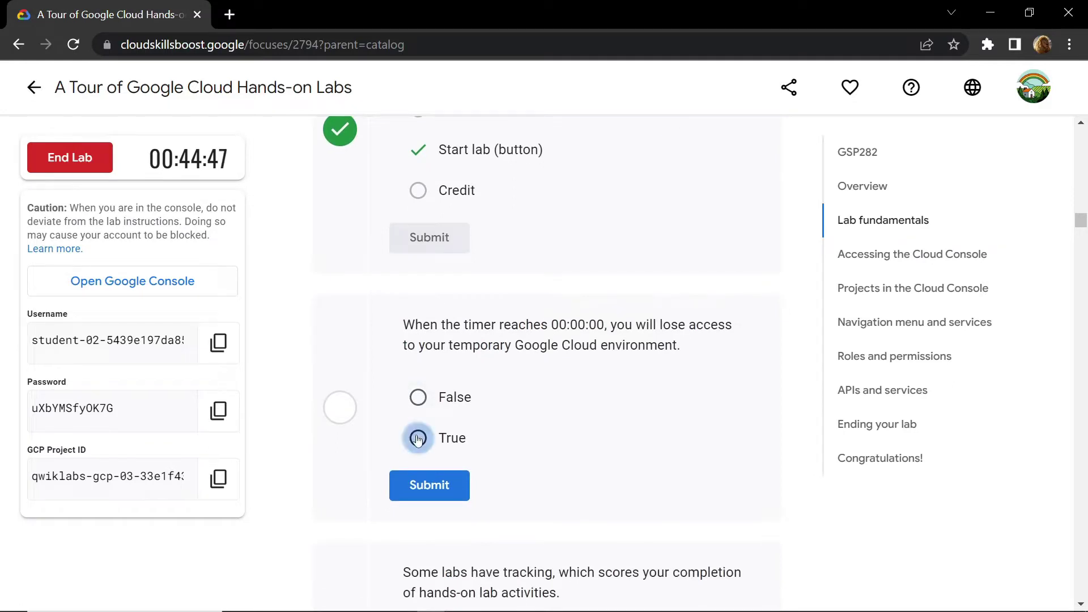
left_click(418, 438)
scroll(417, 440, "down", 2)
left_click(429, 367)
Answer and submit the question on whether some labs have tracking that scores completion of hands-on activities.
scroll(437, 366, "down", 1)
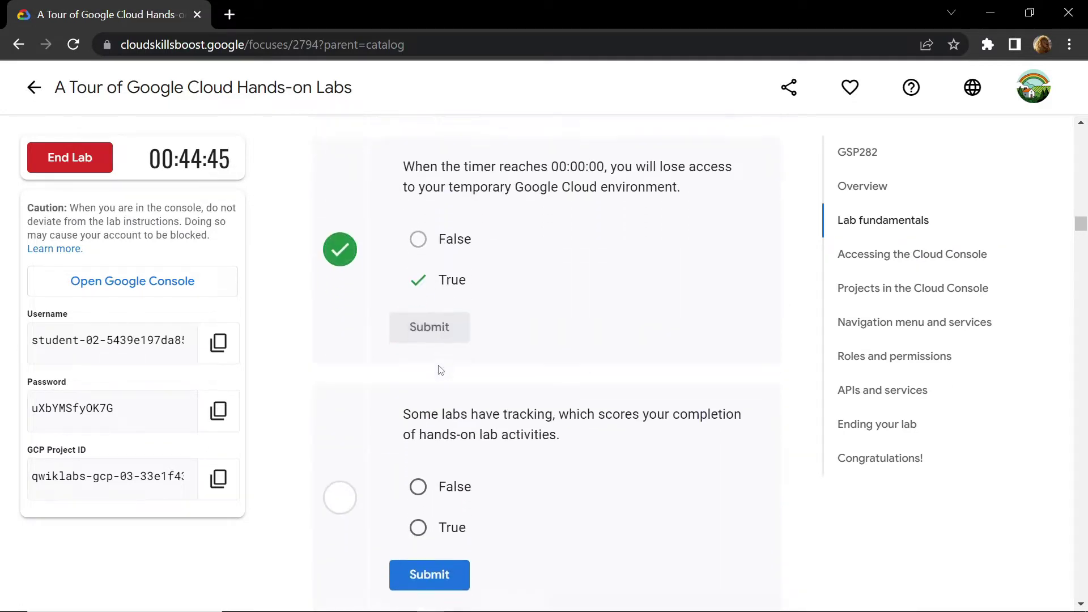
scroll(440, 370, "down", 1)
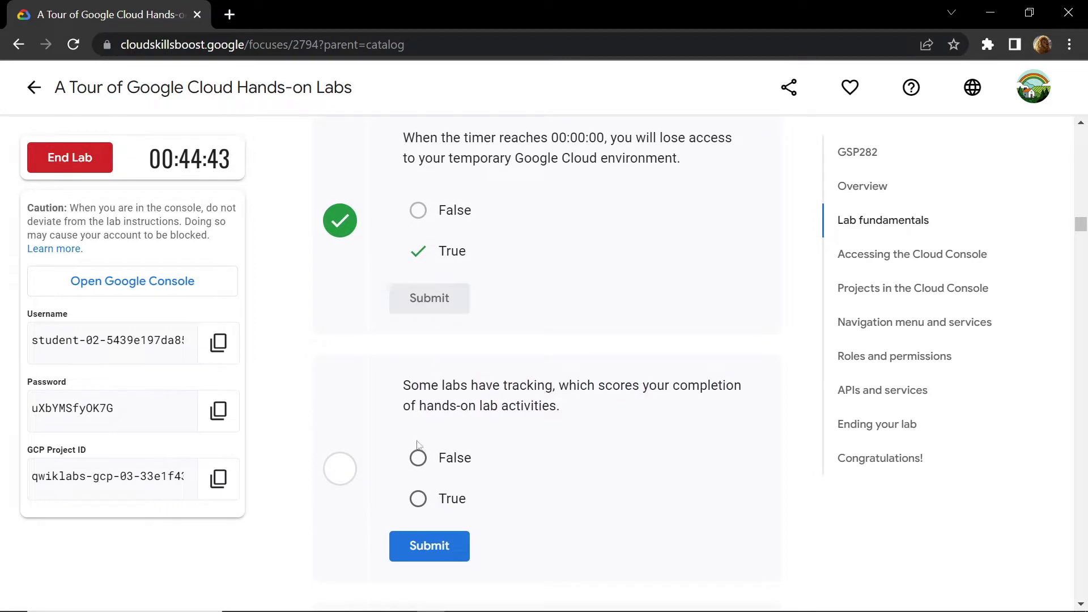
left_click(429, 545)
Answer True to the question on completing required hands-on activities to receive completion credit, and submit it.
scroll(424, 541, "down", 7)
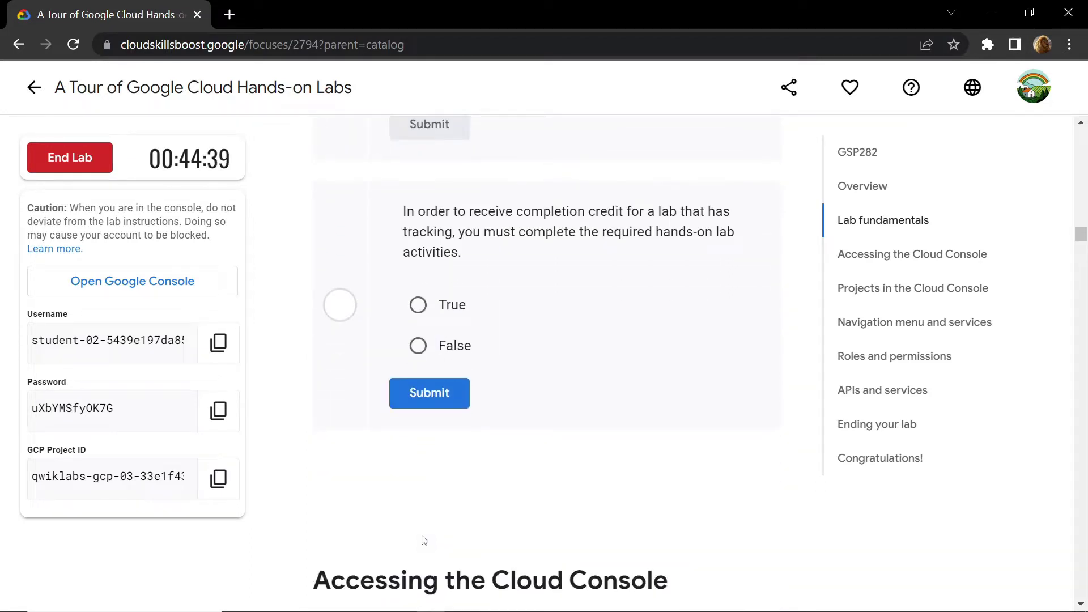
scroll(424, 540, "down", 1)
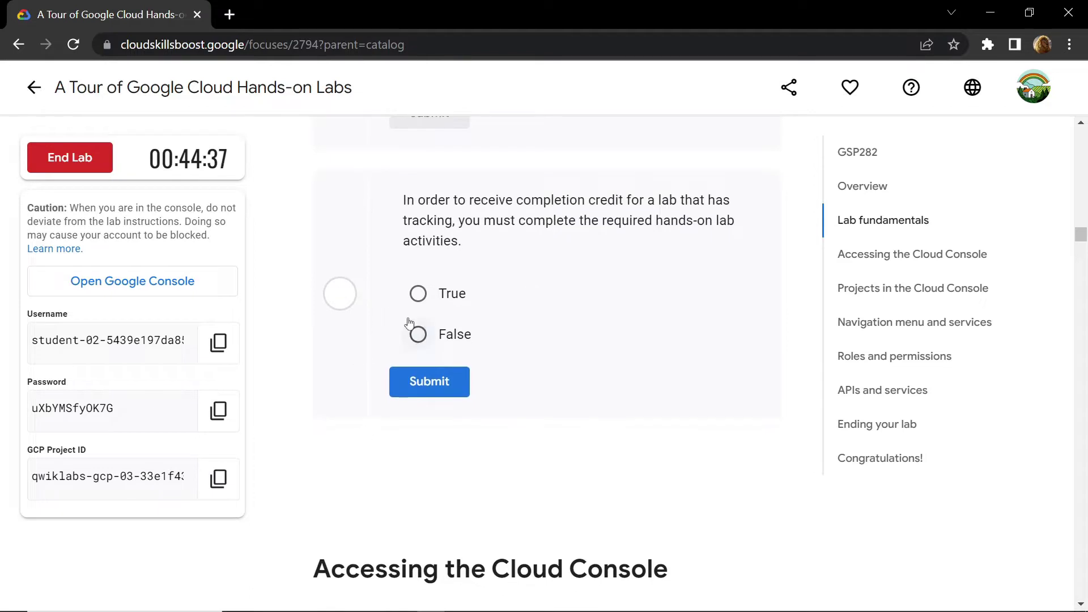
left_click(420, 299)
left_click(428, 384)
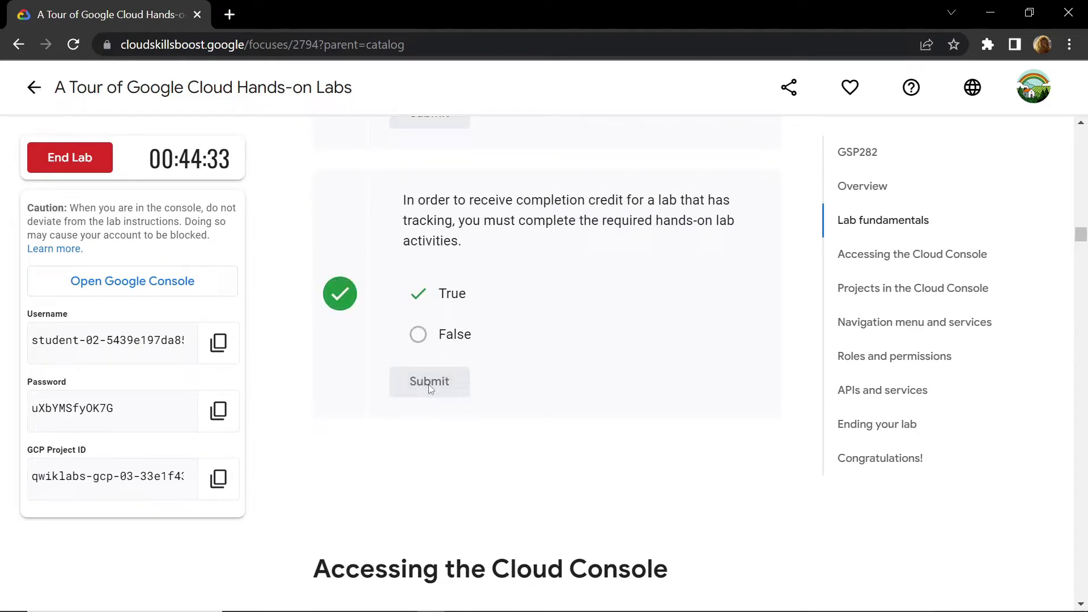
Review the Accessing the Cloud Console instructions and open the lab's Google Console link in an incognito window.
scroll(428, 384, "down", 10)
scroll(430, 384, "down", 15)
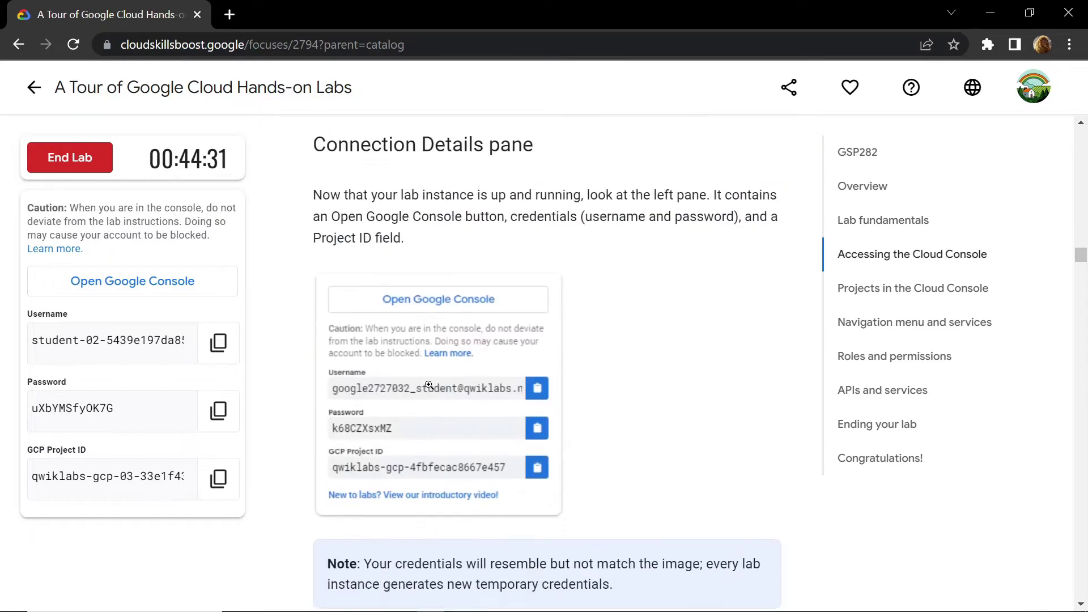
scroll(429, 385, "down", 8)
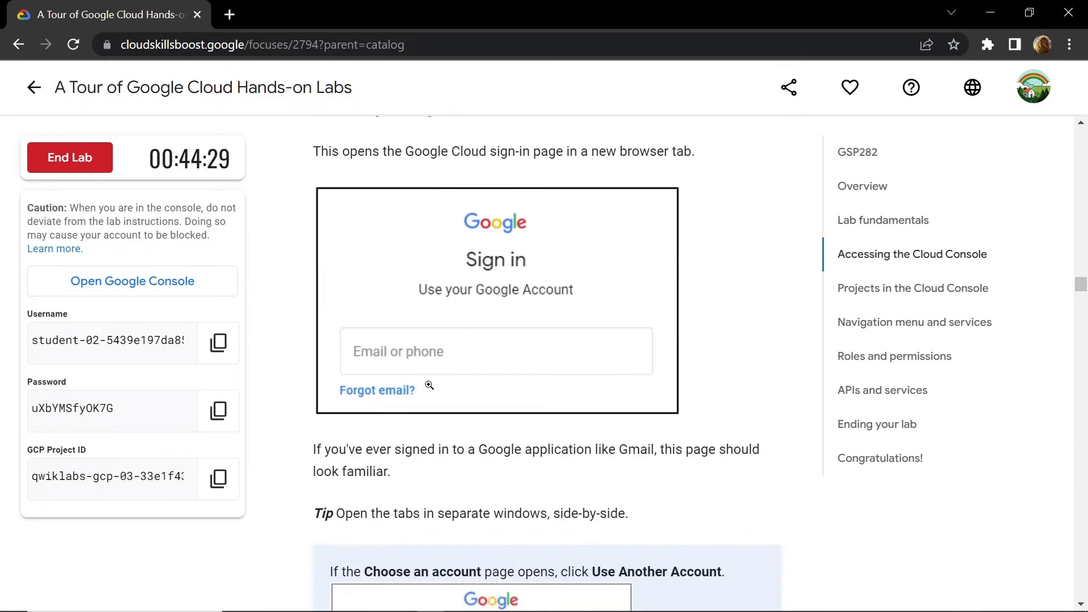
scroll(429, 385, "up", 3)
scroll(430, 386, "down", 13)
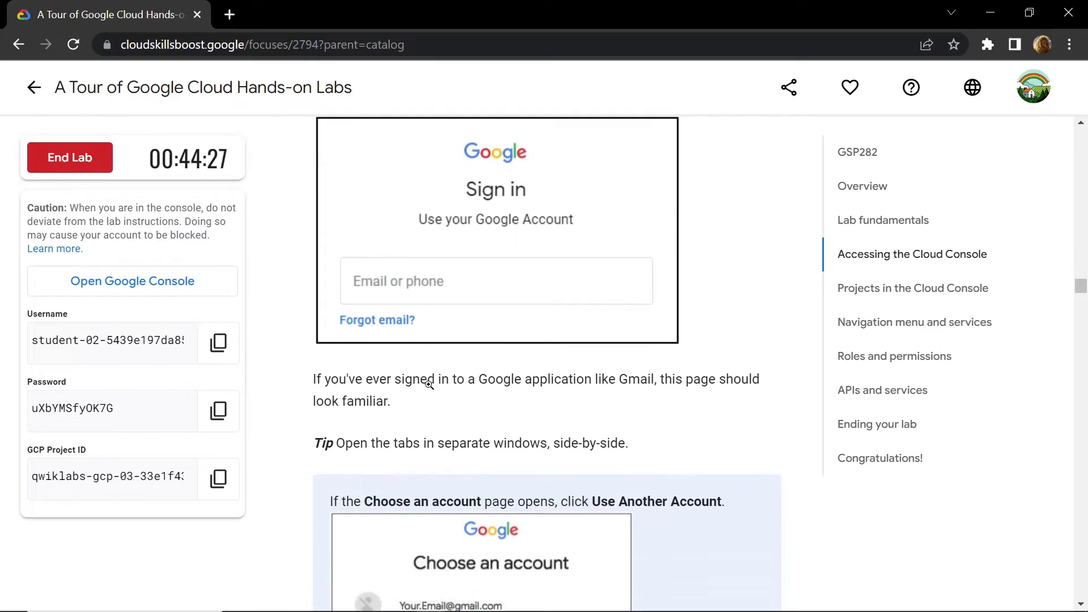
scroll(430, 384, "down", 9)
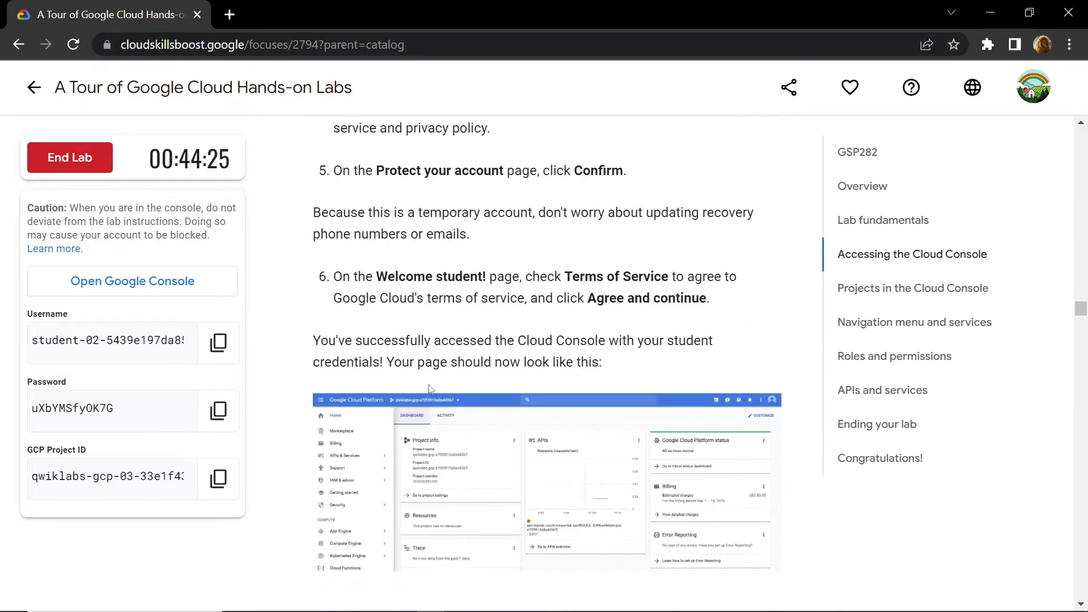
scroll(414, 384, "up", 2)
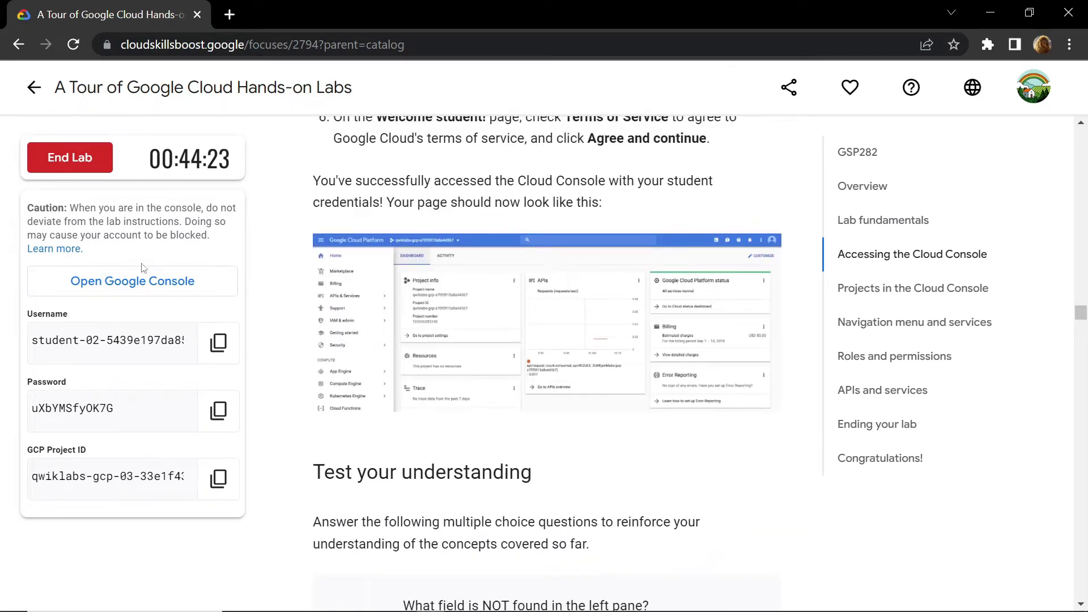
right_click(146, 287)
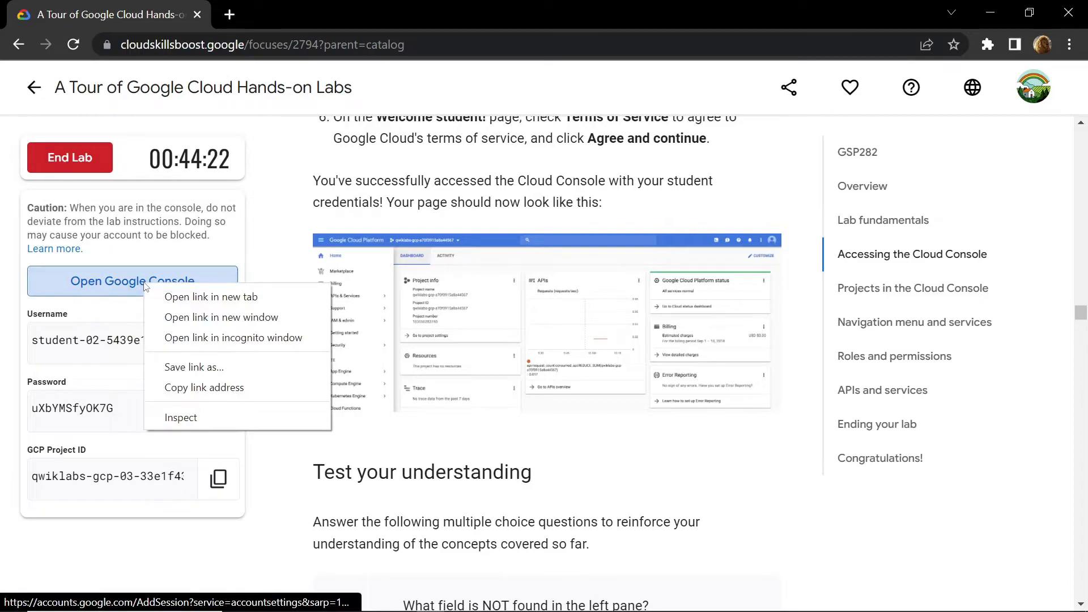
left_click(214, 346)
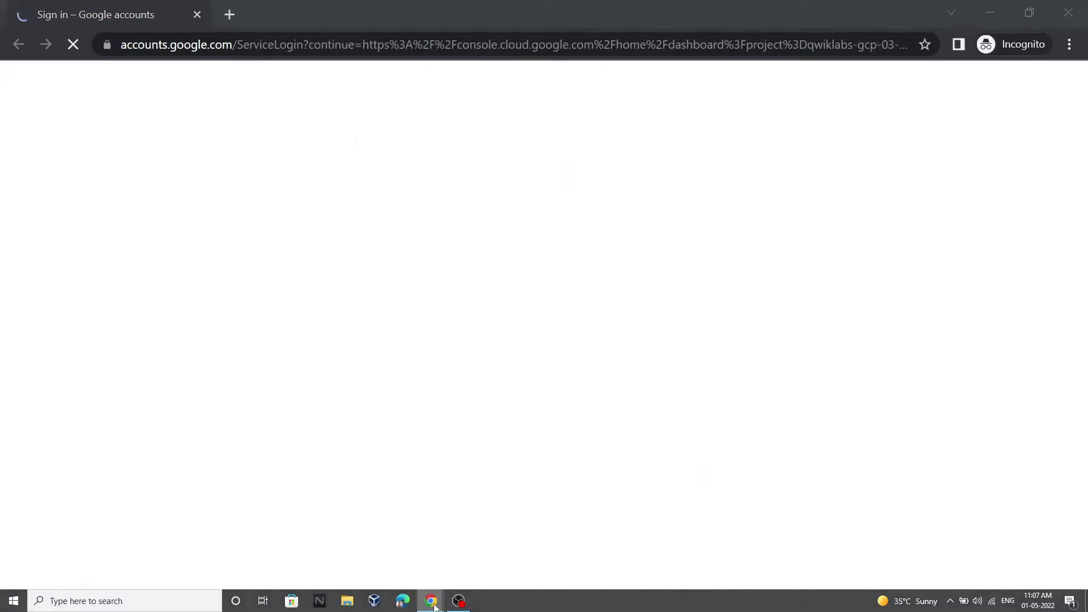
Copy the lab username, replace the prefilled account in the Google sign-in email field with it, and continue.
mouse_move(431, 601)
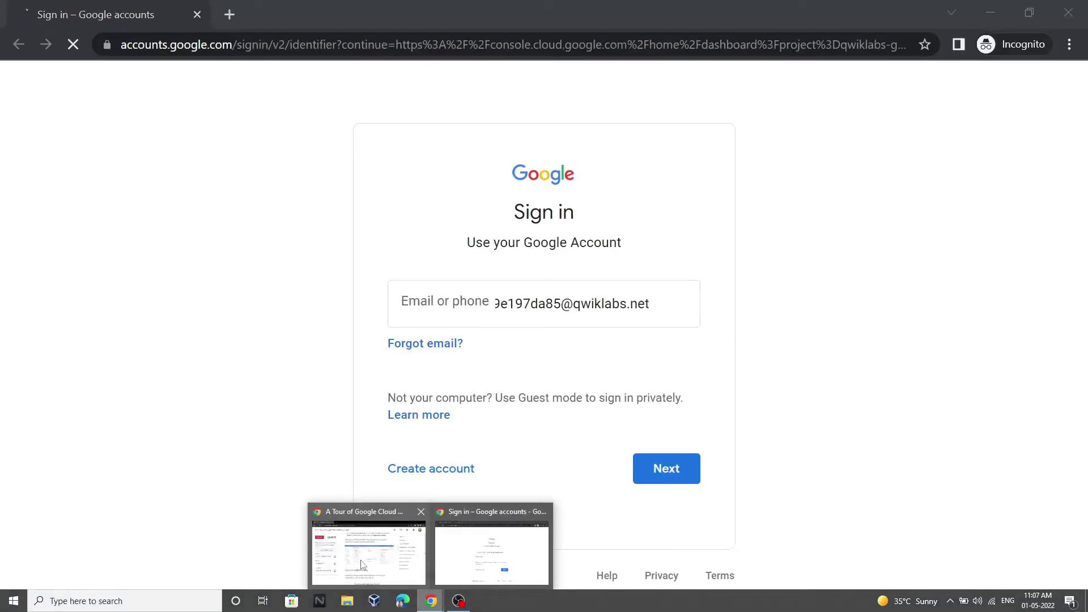
left_click(361, 564)
left_click(218, 342)
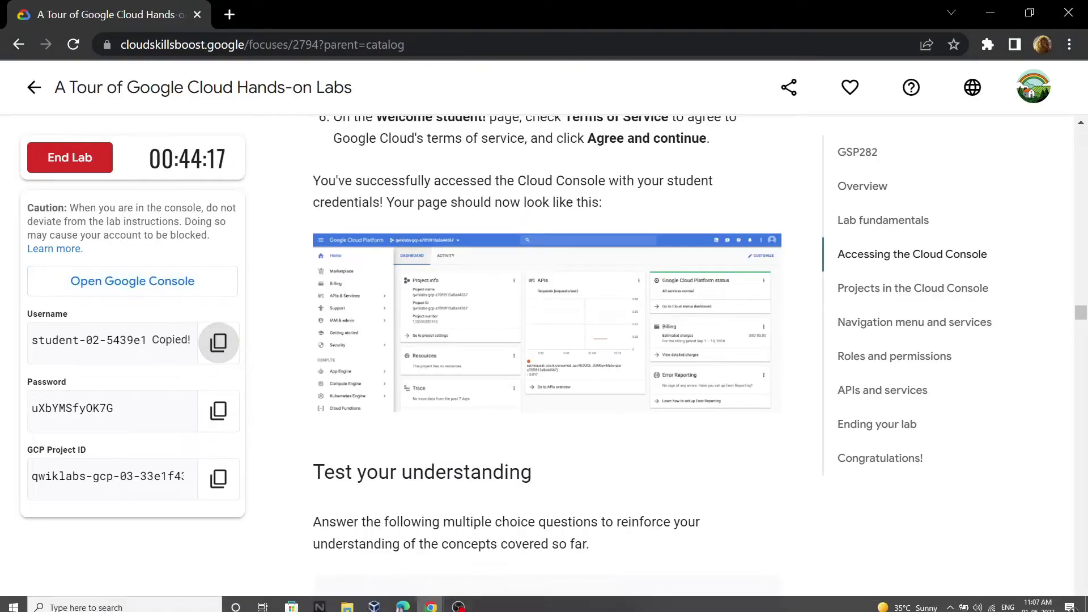
mouse_move(431, 606)
left_click(487, 553)
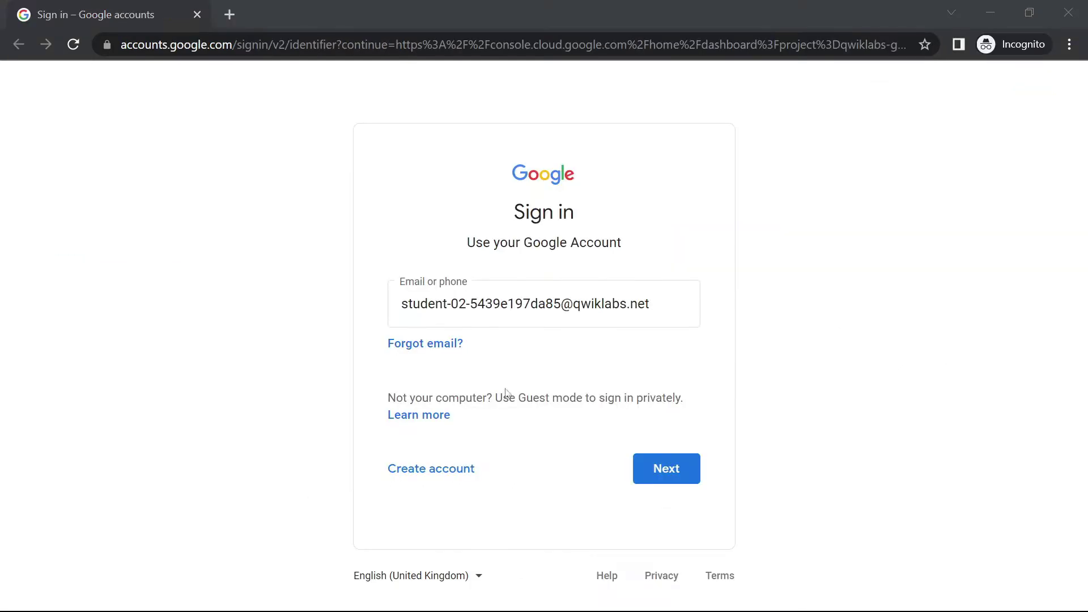
key("ctrl+a")
key("BackSpace")
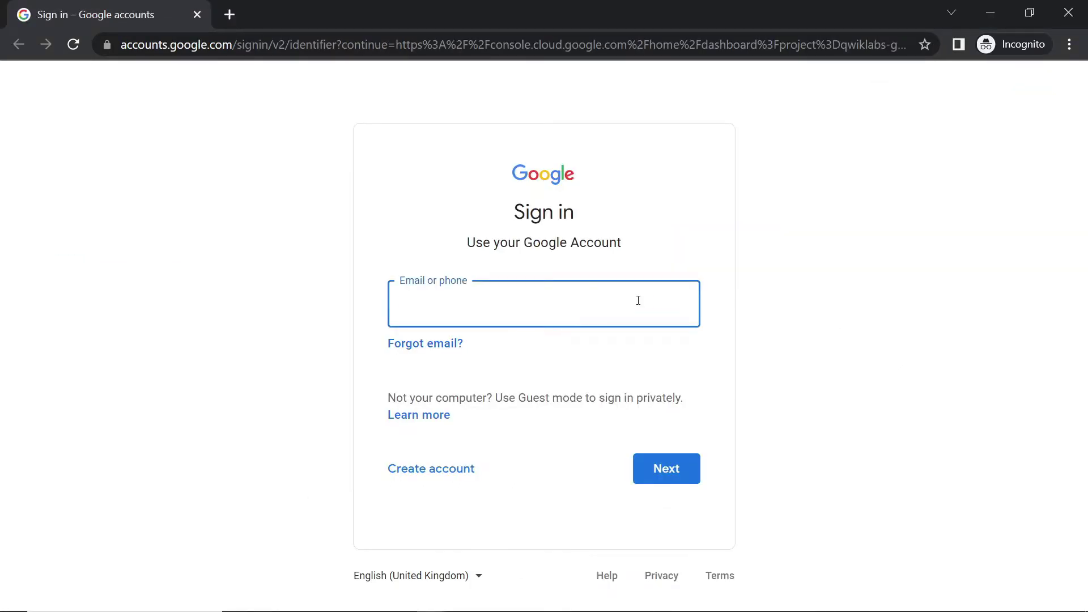
key("ctrl+v")
key("Return")
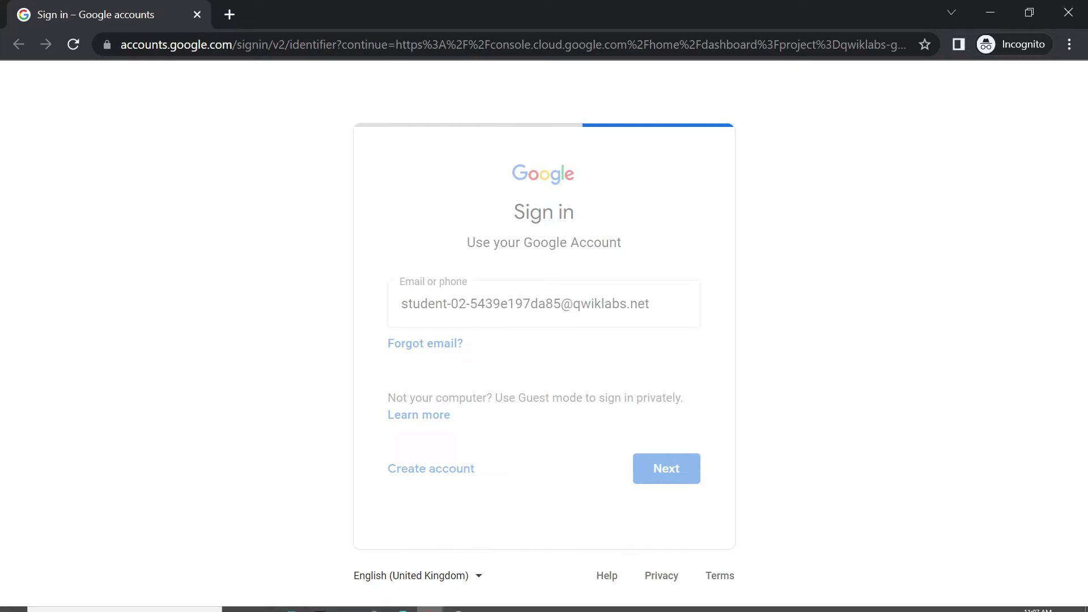
Copy the lab password from the connection details and paste it into the Google password field to sign in.
mouse_move(432, 603)
left_click(363, 545)
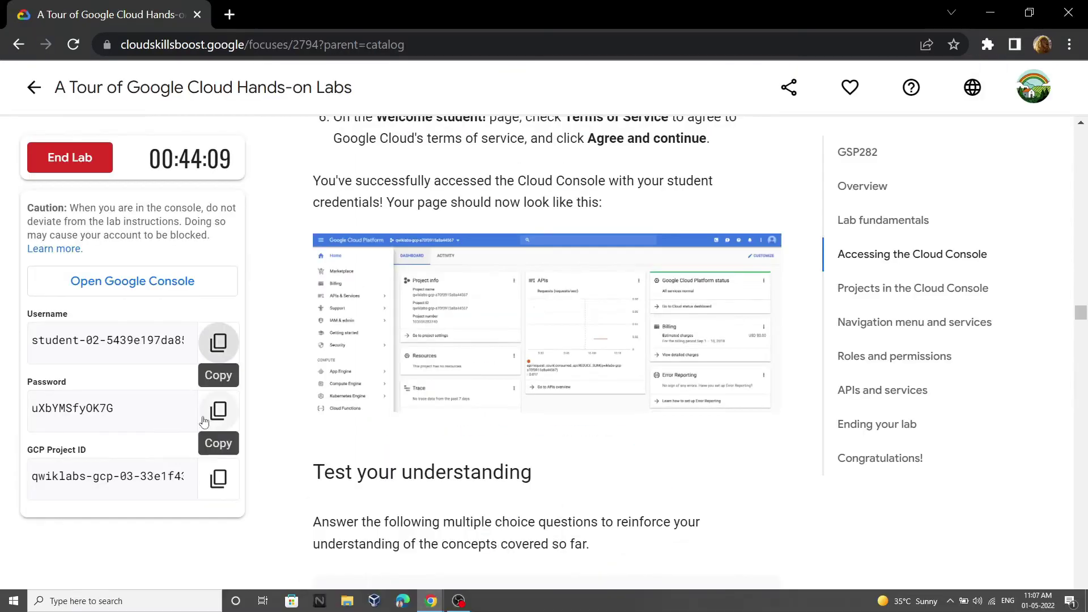
left_click(219, 411)
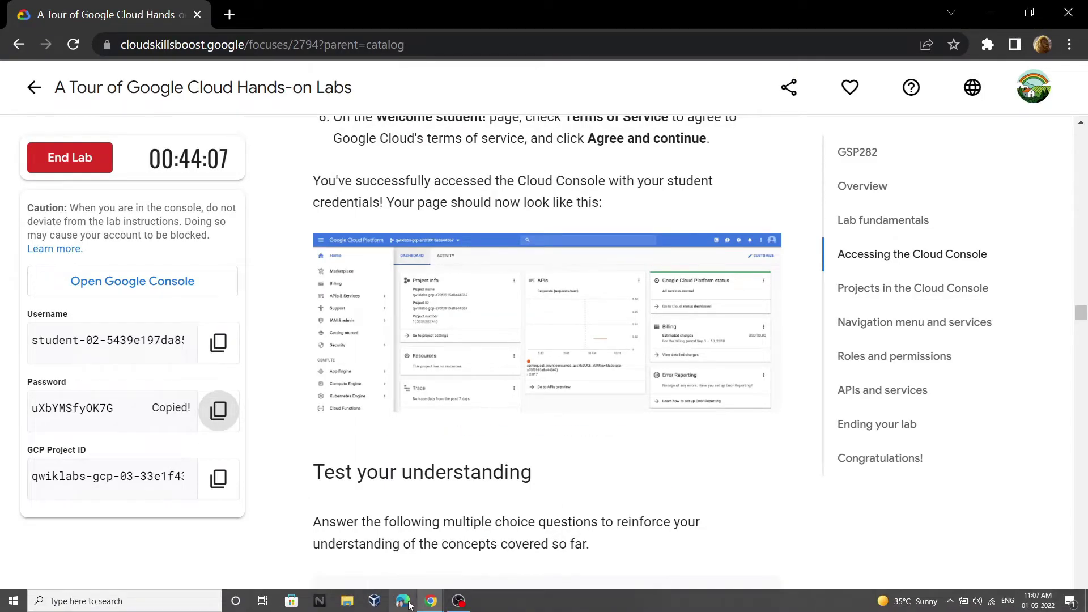
mouse_move(431, 602)
left_click(489, 545)
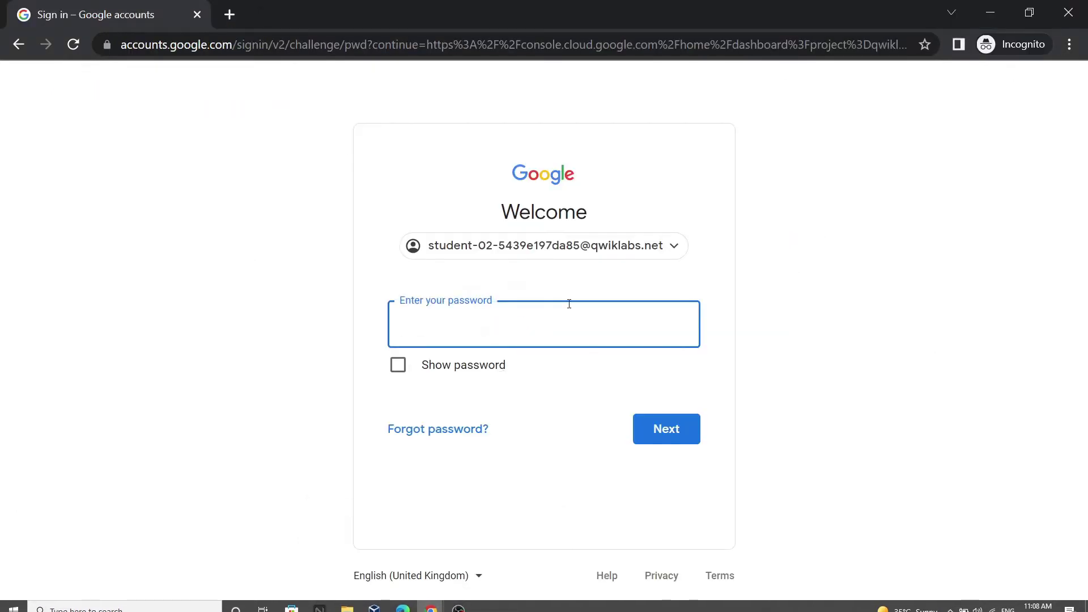
key("ctrl+v")
key("Return")
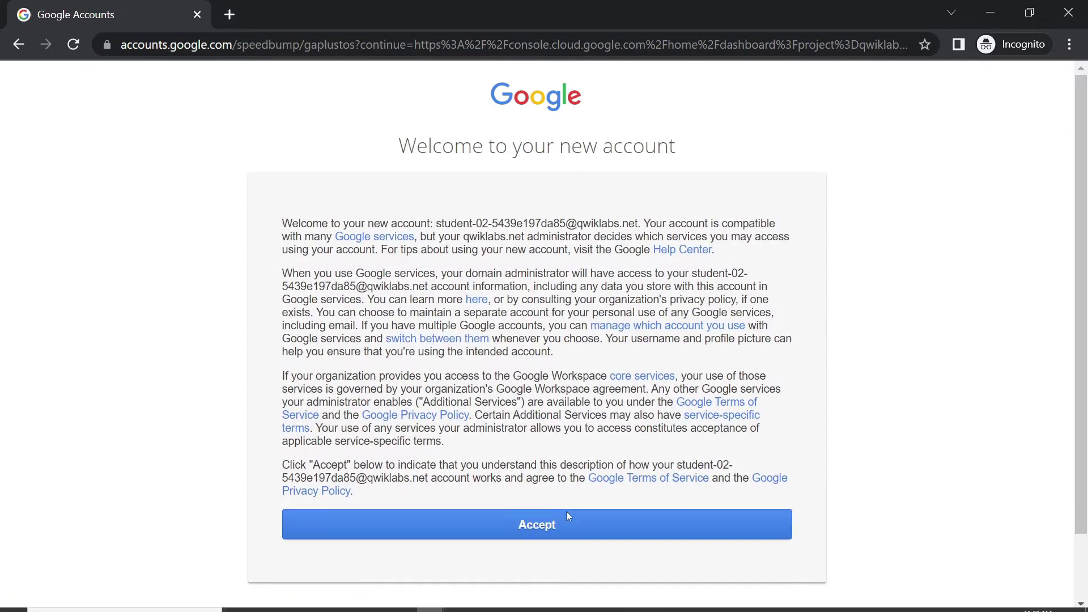
Accept the new Google account terms and agree to the Google Cloud Platform Terms of Service.
left_click(569, 516)
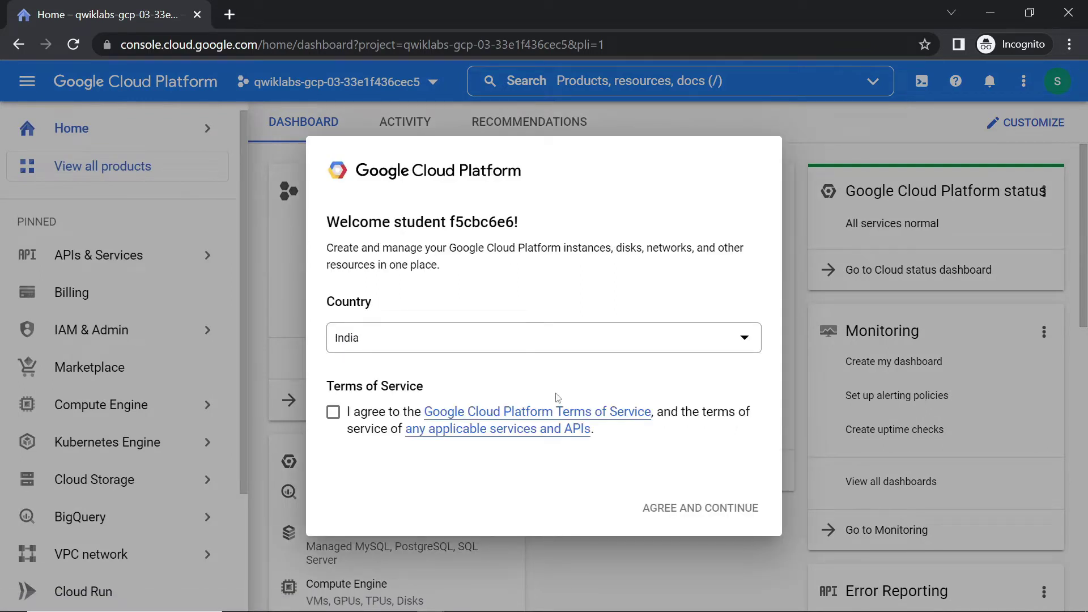
left_click(340, 414)
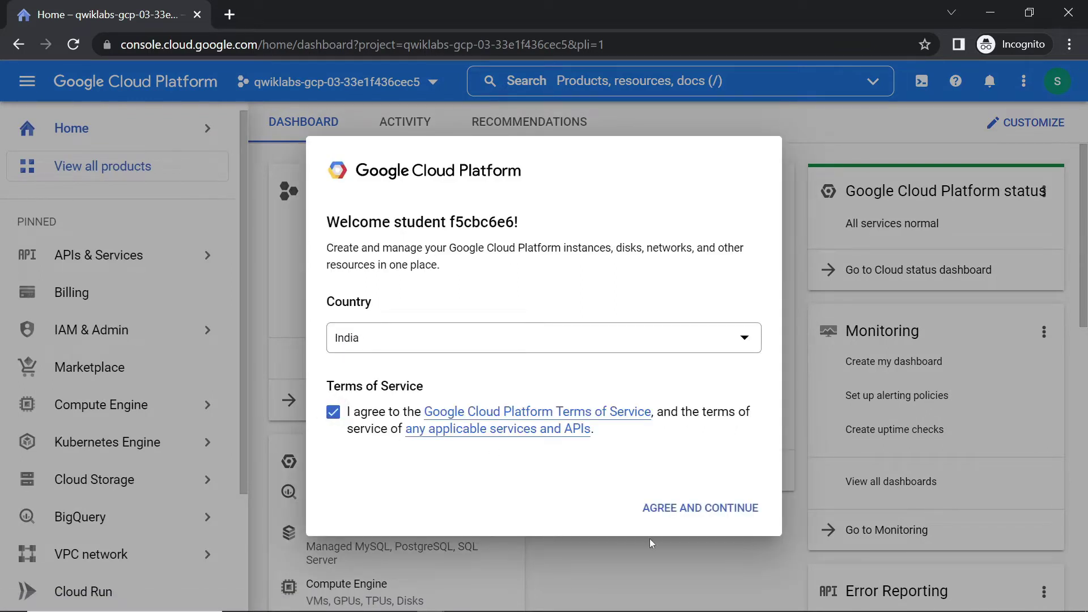
left_click(693, 512)
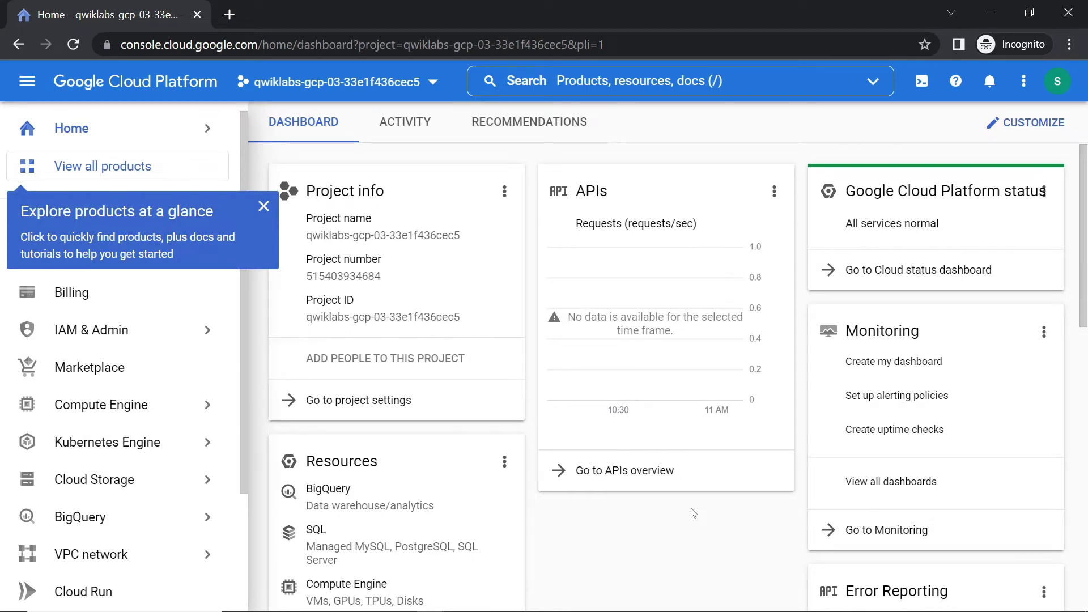
Dismiss the "Explore products at a glance" tip on the console dashboard and return to the lab instructions window.
left_click(264, 206)
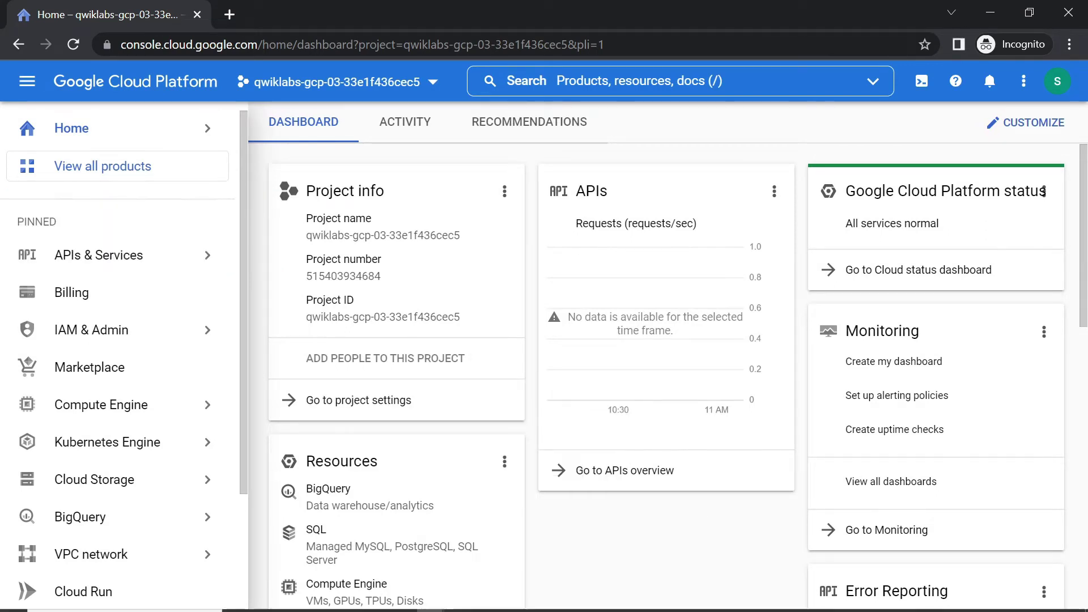
mouse_move(432, 604)
left_click(364, 563)
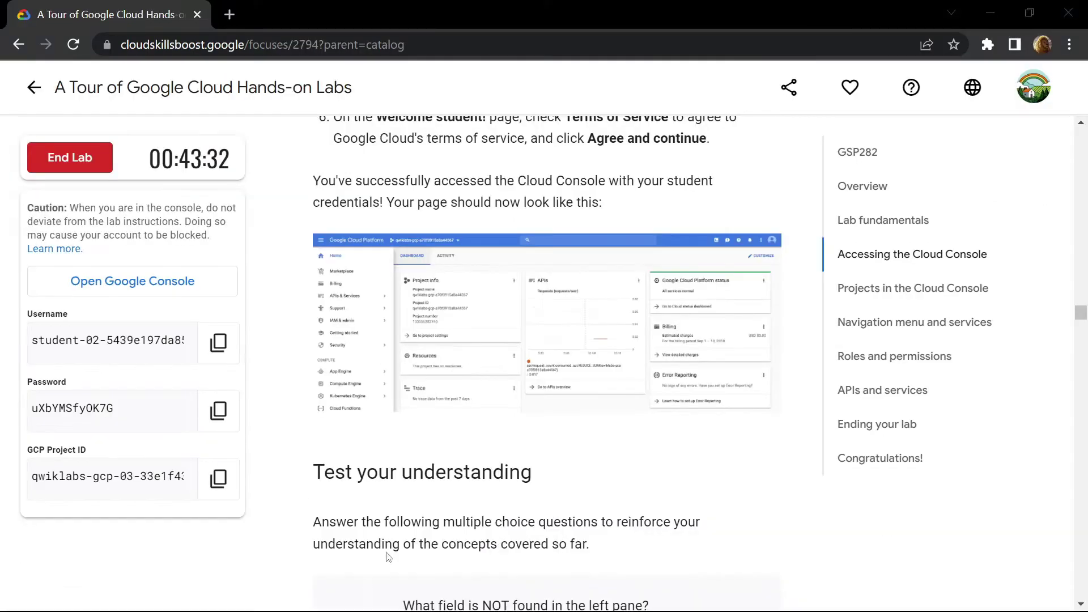
Submit System admin as the field not found in the left pane, and True for the username being a Cloud IAM identity.
scroll(458, 373, "down", 5)
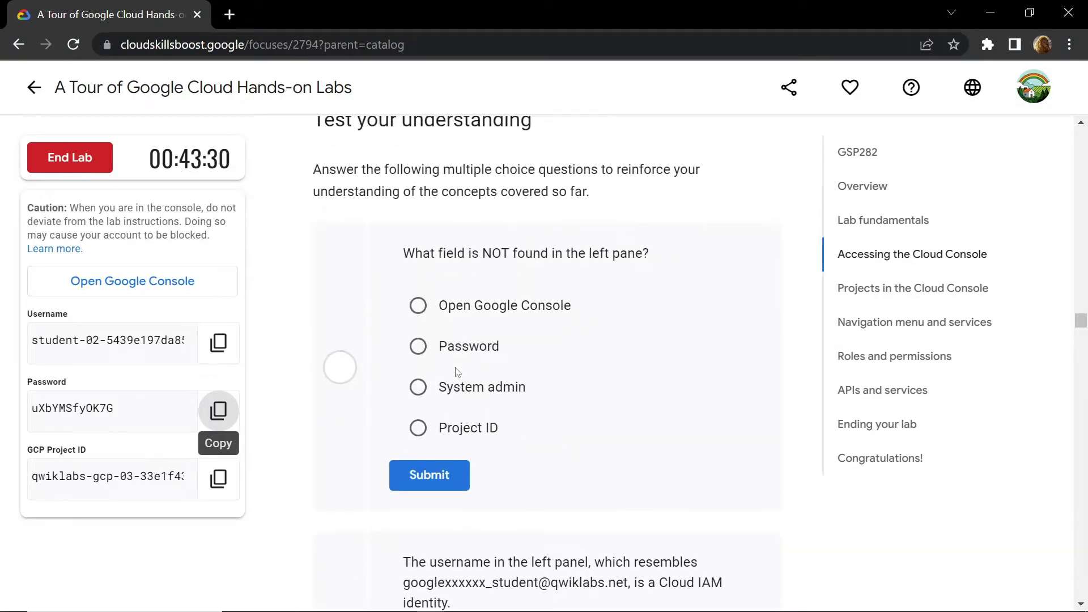
left_click(420, 387)
left_click(431, 475)
scroll(434, 478, "down", 3)
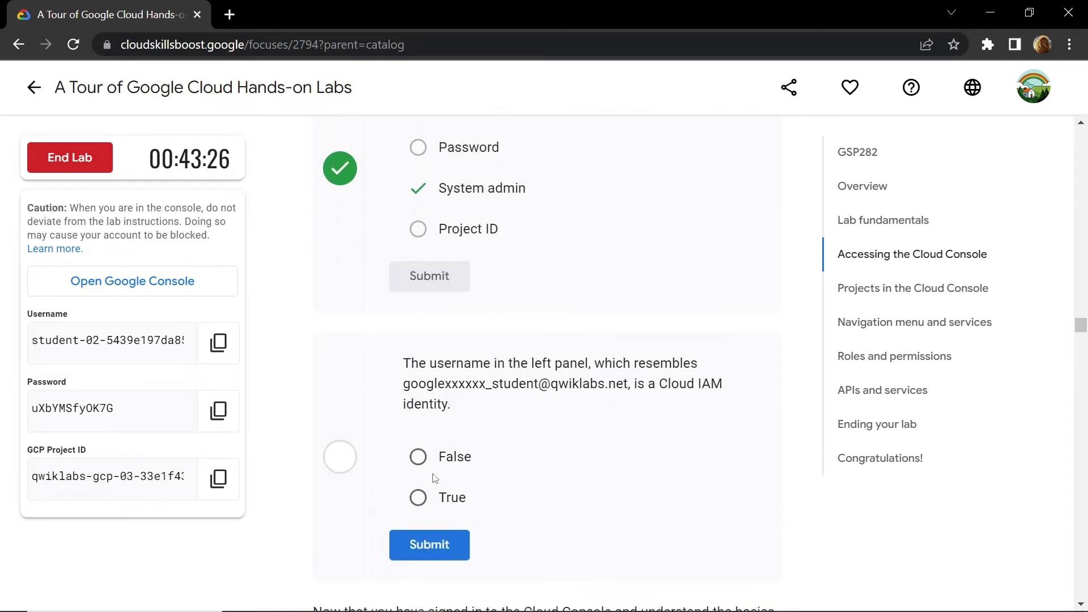
scroll(434, 477, "down", 1)
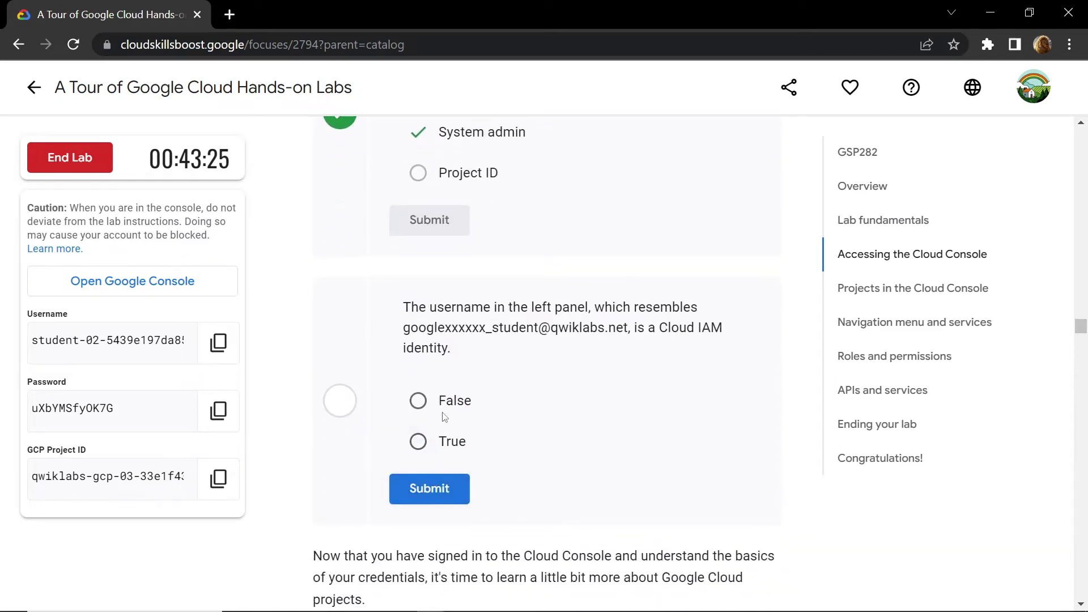
left_click(426, 446)
left_click(427, 488)
Go through the lab instructions to Task 2, switch to the Cloud Console window, and list all projects in the project selector.
scroll(425, 479, "down", 9)
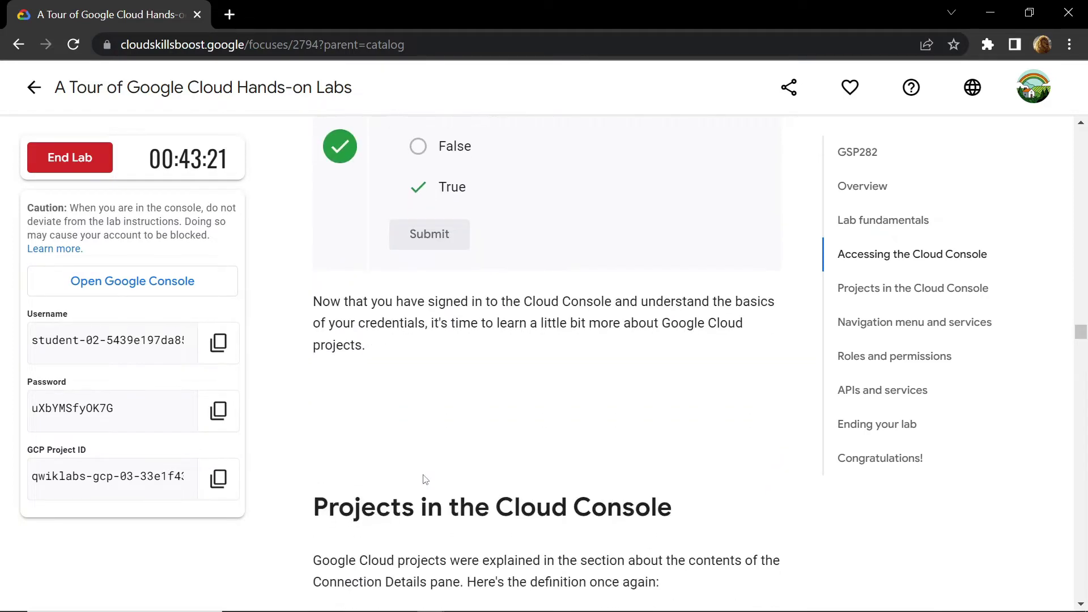
scroll(425, 479, "down", 14)
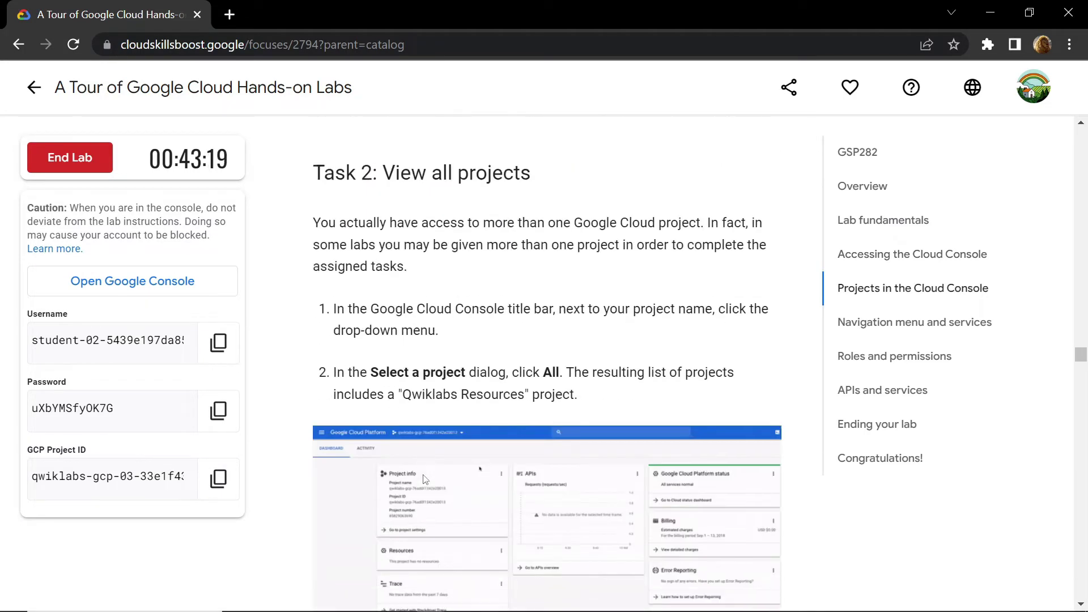
scroll(424, 475, "down", 3)
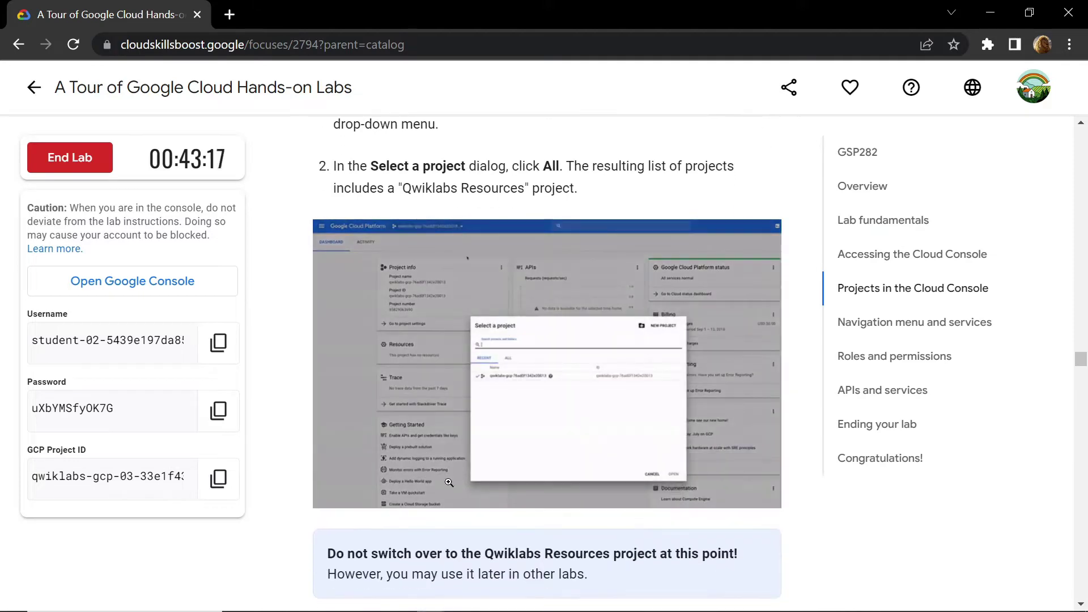
mouse_move(430, 601)
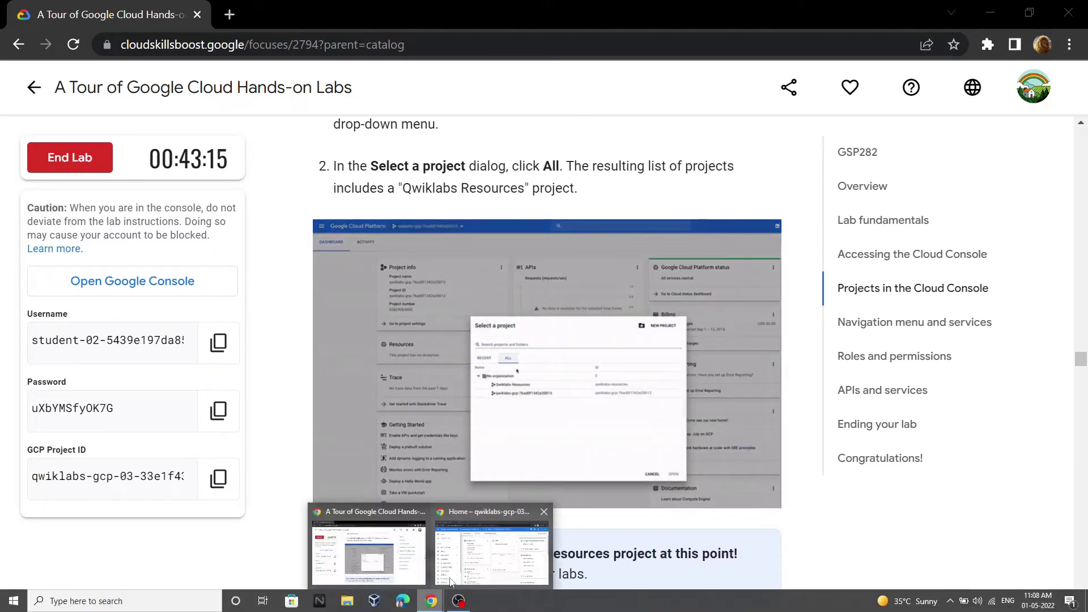
left_click(458, 510)
left_click(377, 91)
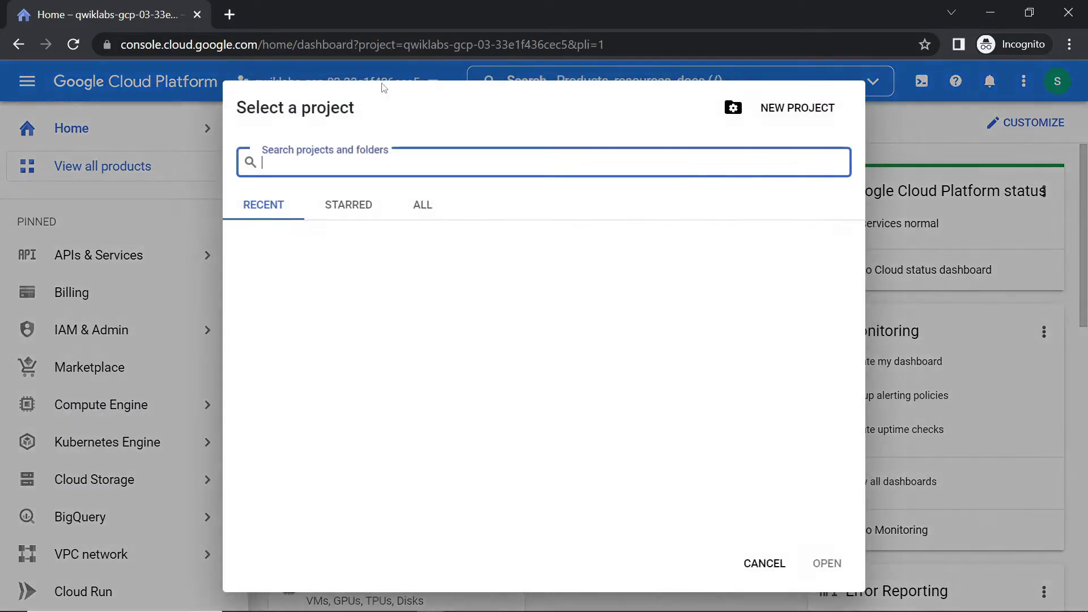
left_click(424, 206)
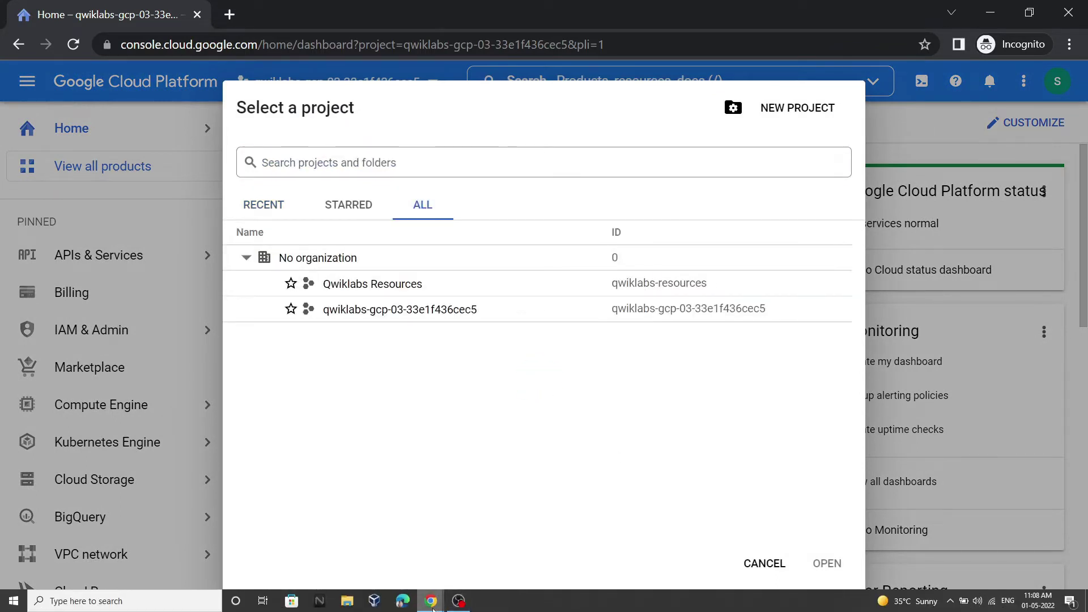
Return to the lab instructions and submit Google Cloud Project as the organizing entity for anything built with Google Cloud.
mouse_move(433, 607)
left_click(368, 553)
scroll(402, 425, "down", 10)
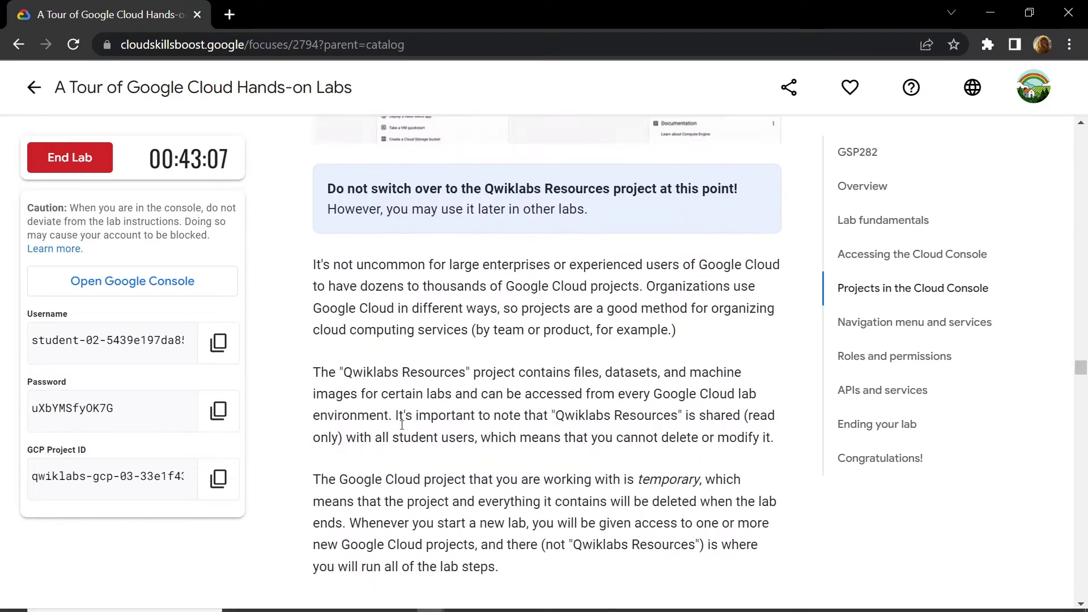
scroll(401, 425, "down", 1)
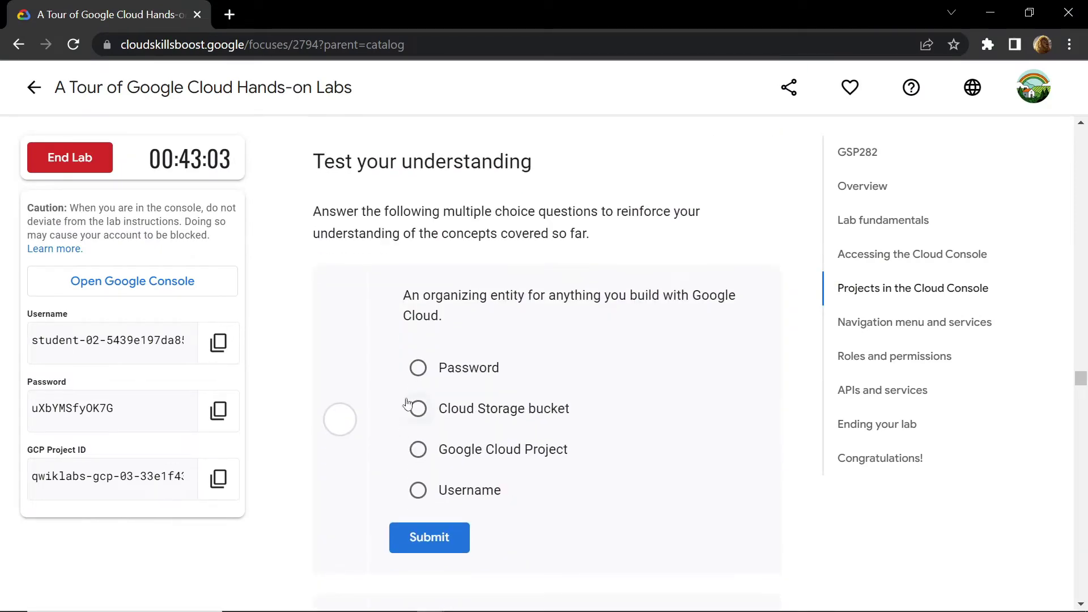
left_click(418, 449)
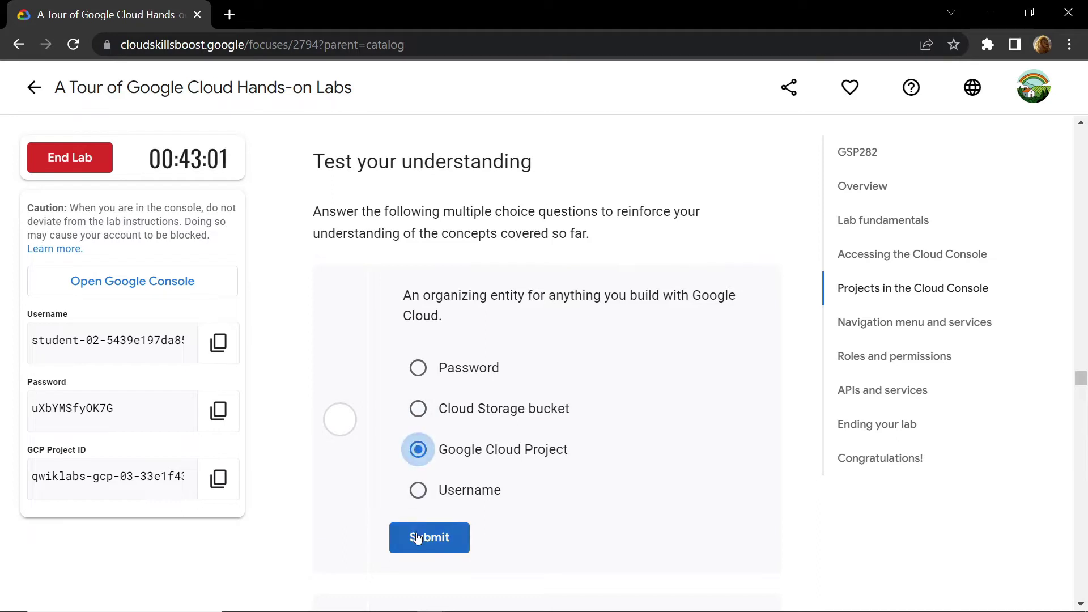
left_click(414, 539)
Submit True for Qwiklabs Resources being shared read-only, and False for it being the project where all lab steps run.
scroll(417, 537, "down", 5)
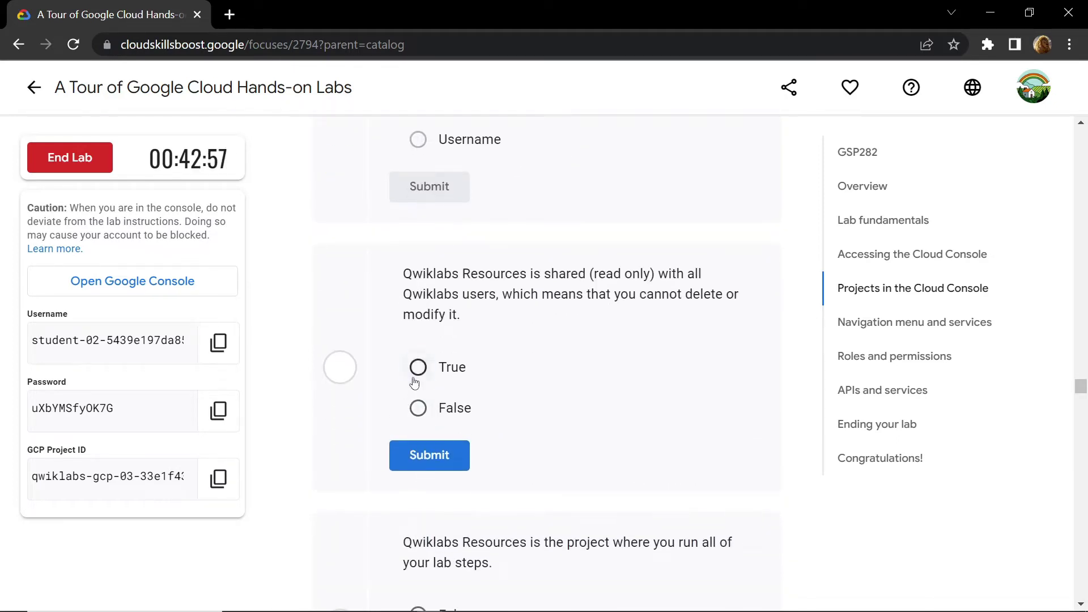
left_click(419, 455)
scroll(420, 455, "down", 3)
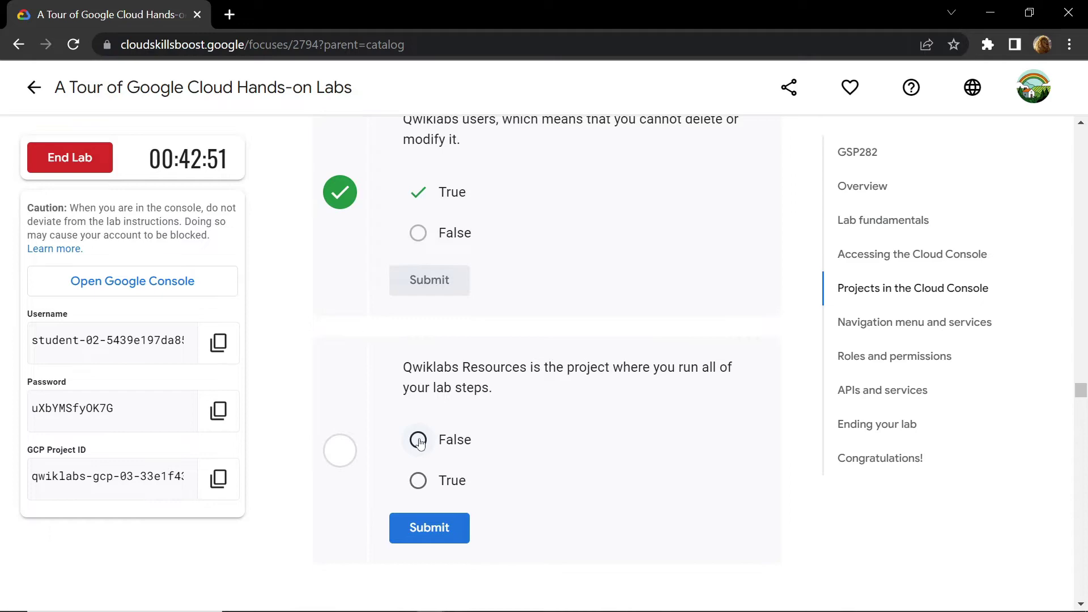
left_click(428, 527)
Read the lab's Navigation menu and services section and the Task 3 instructions on viewing roles and permissions.
scroll(428, 526, "down", 6)
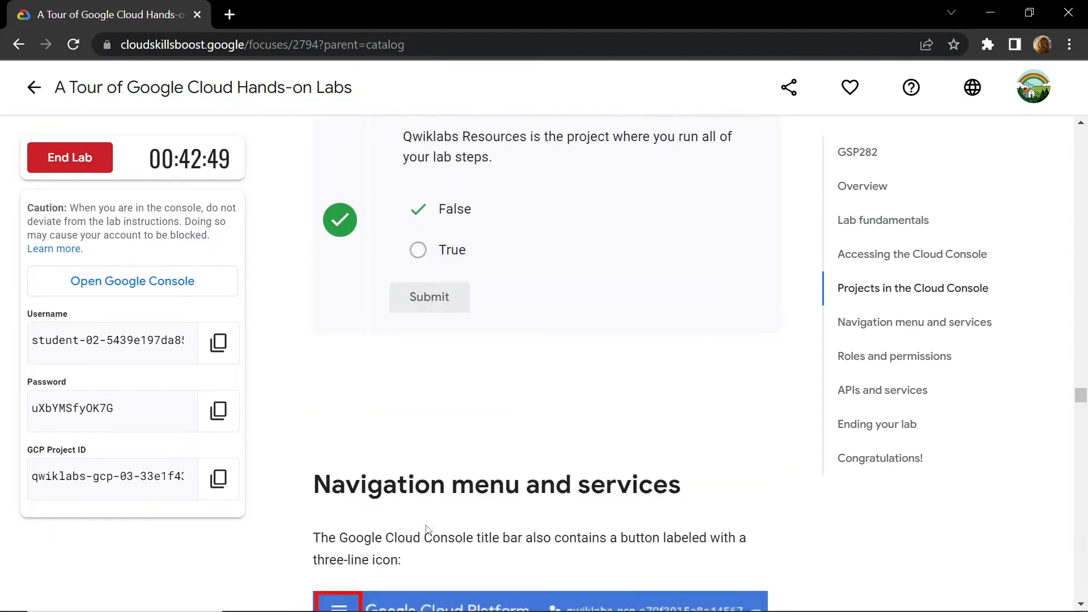
scroll(427, 525, "down", 2)
scroll(428, 518, "down", 5)
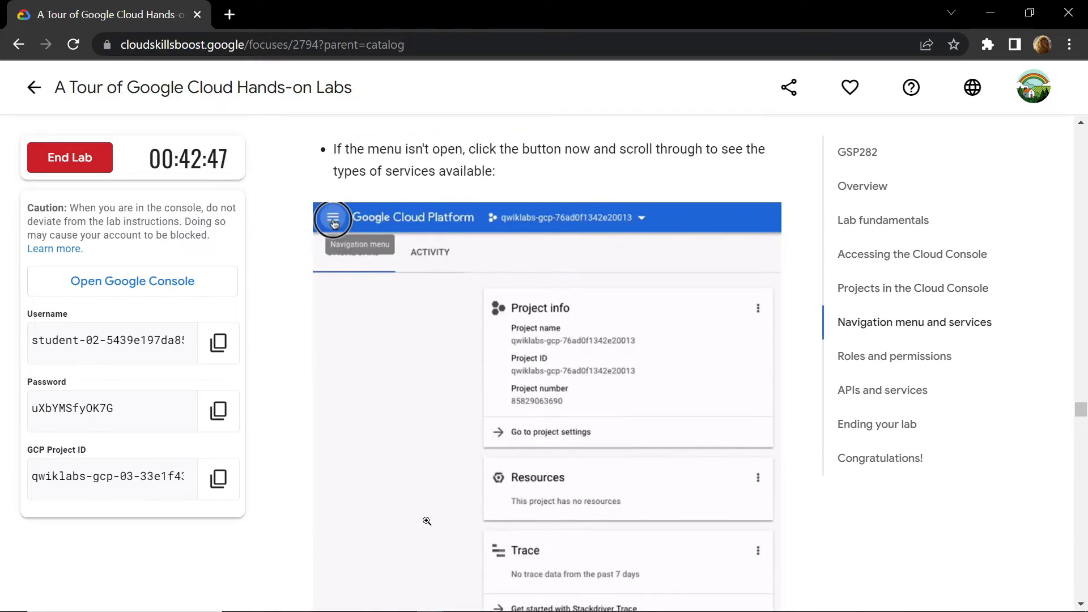
scroll(426, 521, "down", 1)
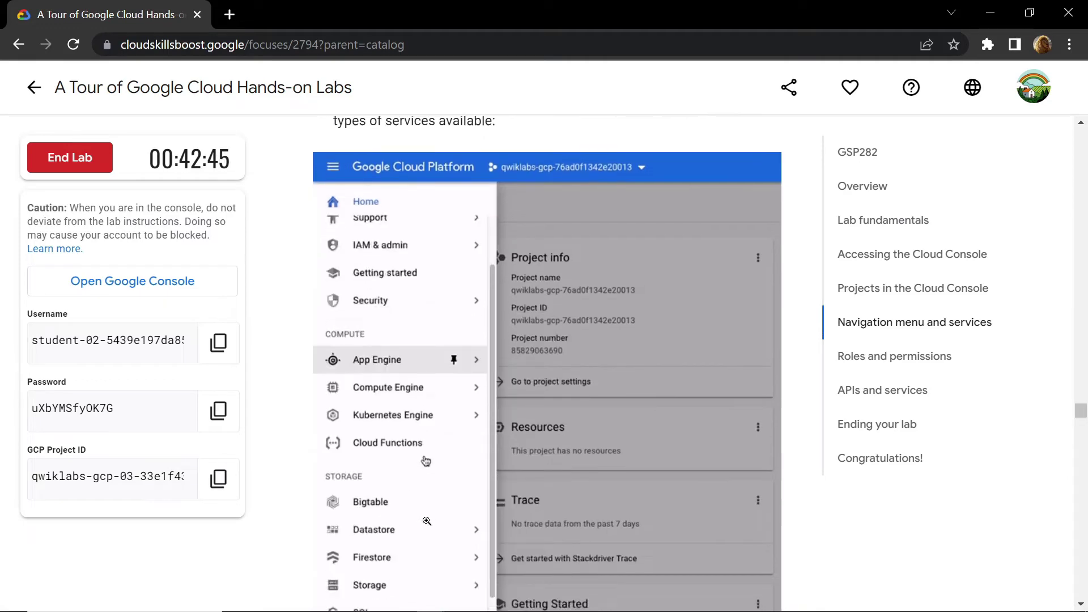
scroll(427, 521, "down", 1)
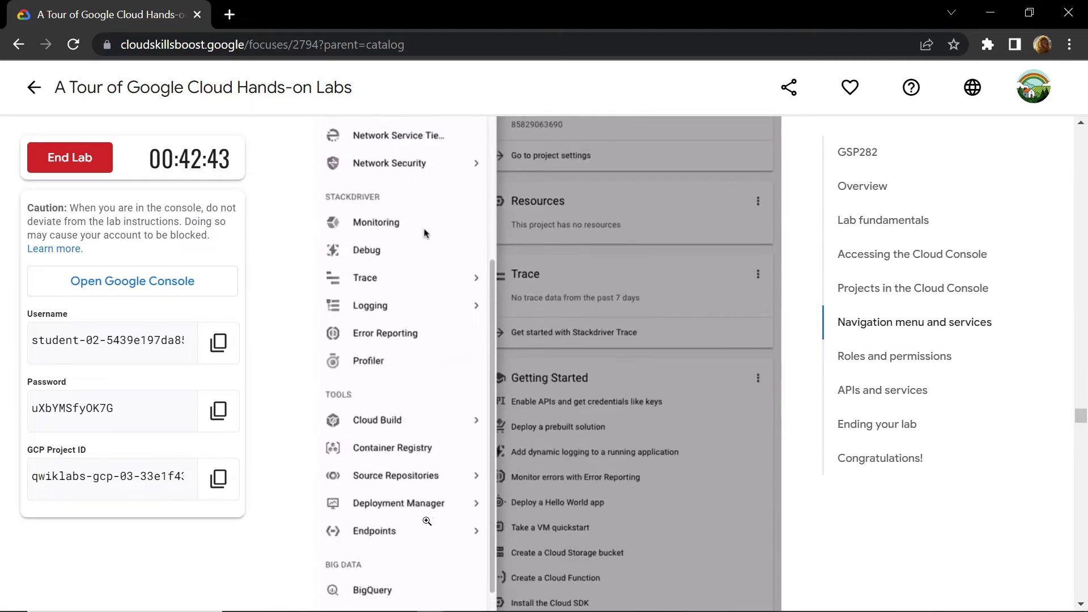
scroll(426, 520, "down", 4)
scroll(427, 521, "down", 10)
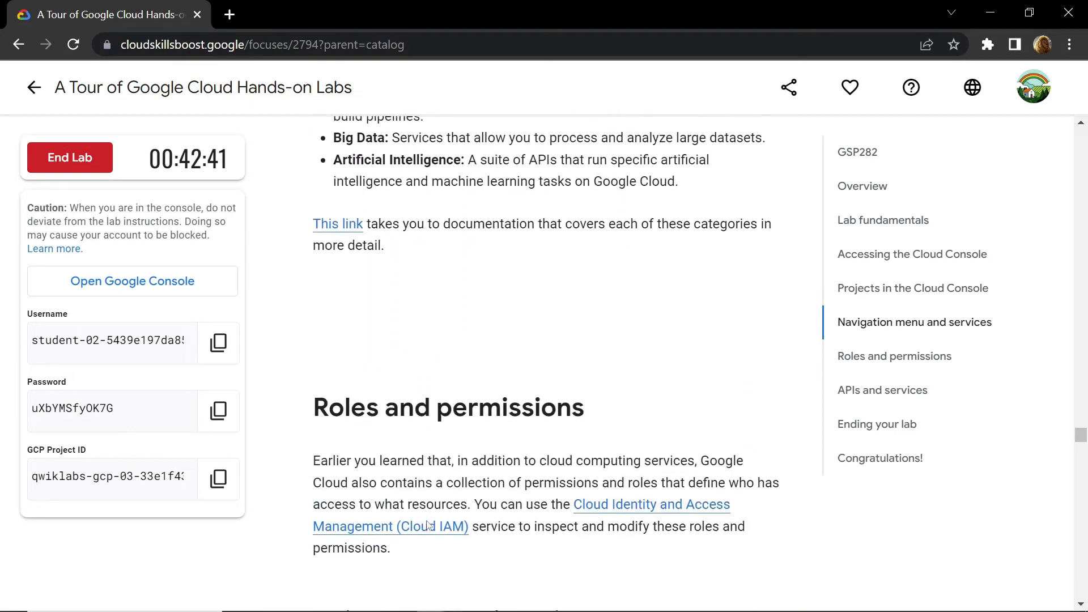
scroll(427, 521, "down", 3)
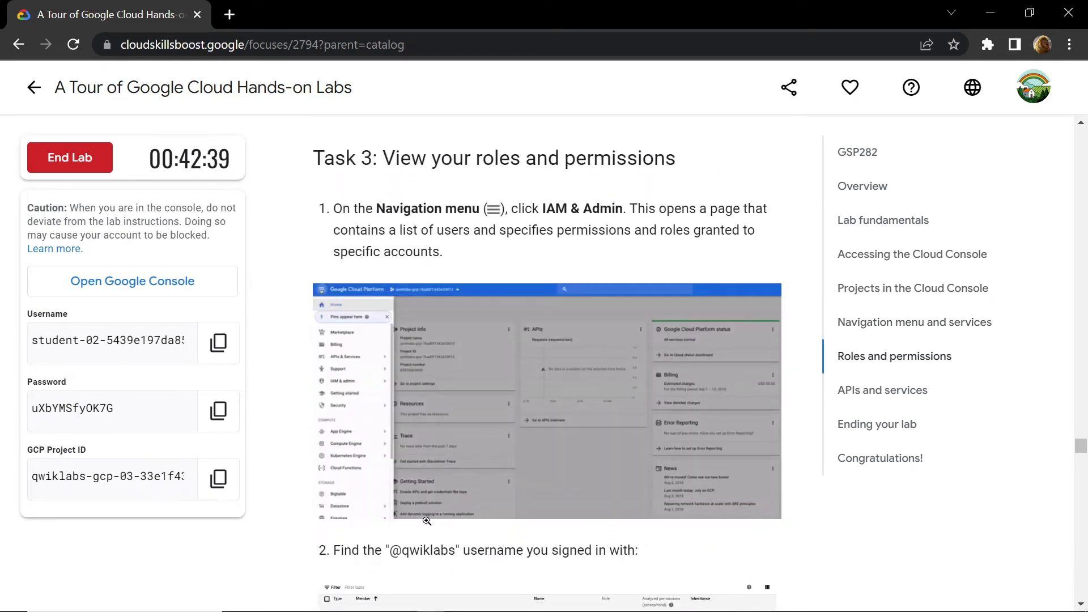
scroll(427, 521, "down", 1)
scroll(427, 521, "down", 5)
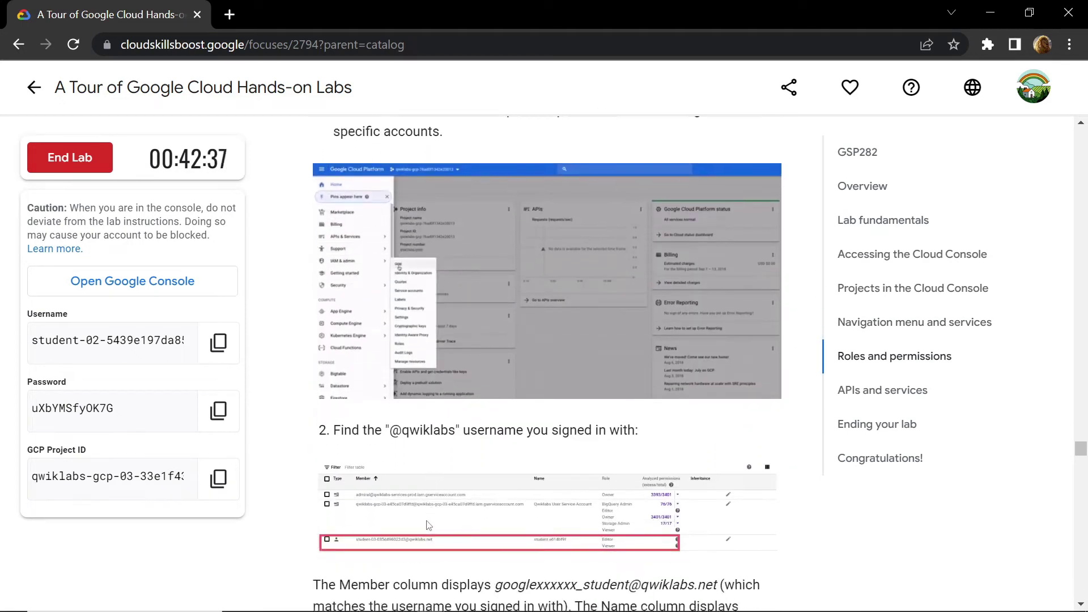
Answer the Roles and permissions quiz: Navigation menu for quick service access, True for primitive roles, and Editor role for state-modifying permissions.
scroll(426, 521, "down", 12)
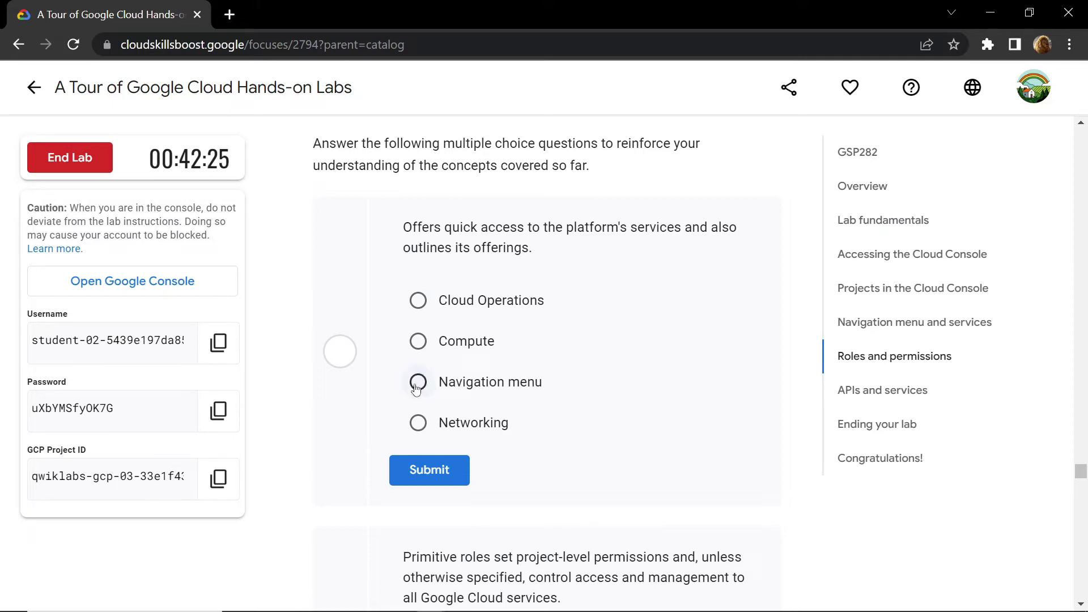
left_click(431, 474)
scroll(470, 386, "down", 4)
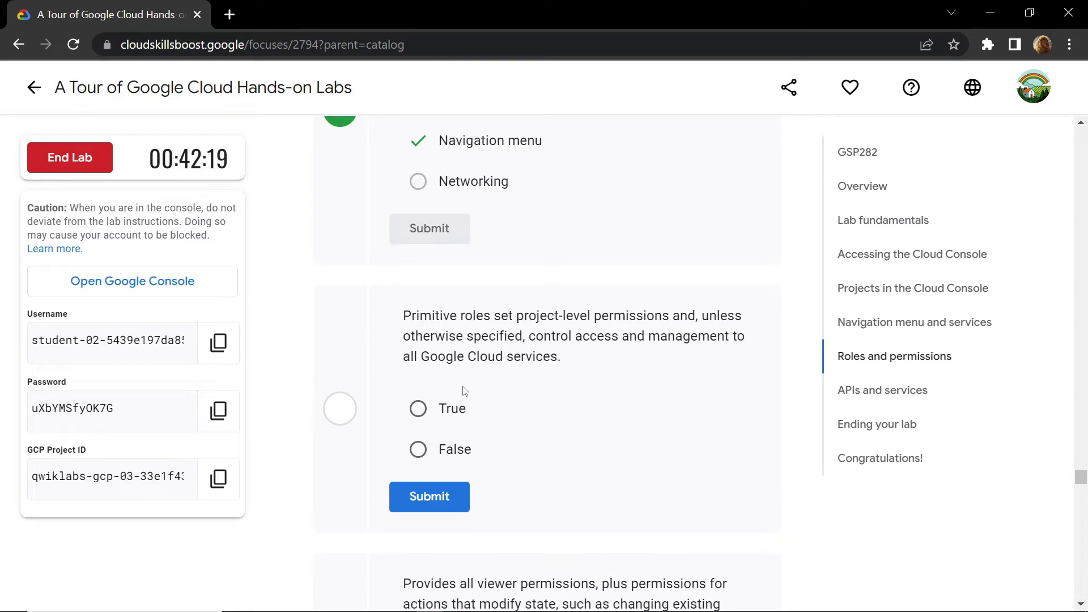
left_click(419, 410)
left_click(418, 498)
scroll(417, 500, "down", 4)
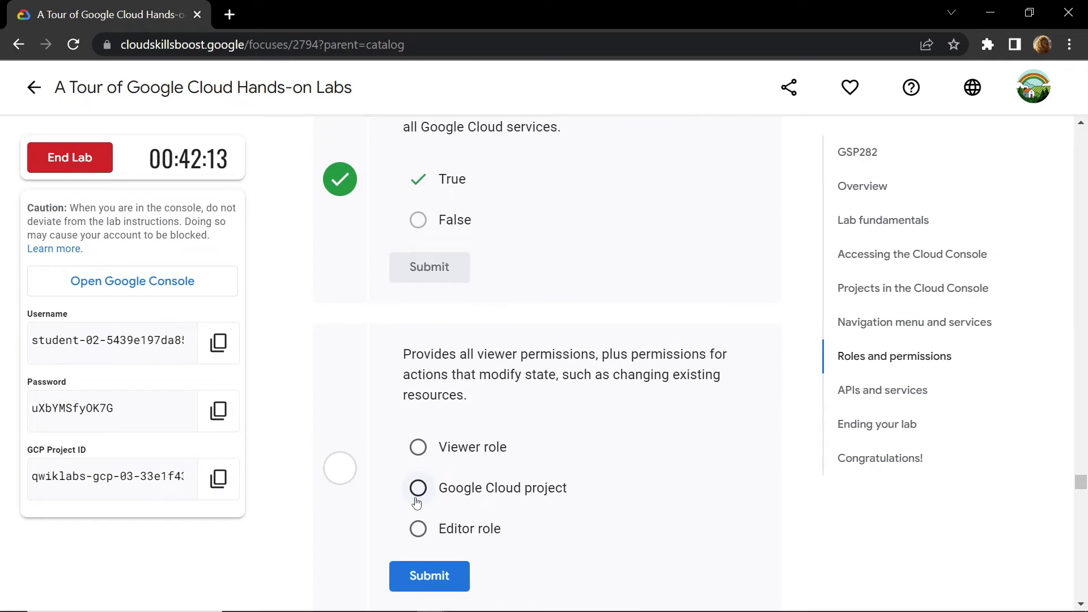
left_click(422, 575)
Find the API search instruction in Task 4 of the APIs and services section and copy the search term "Dialogflow".
scroll(424, 570, "down", 15)
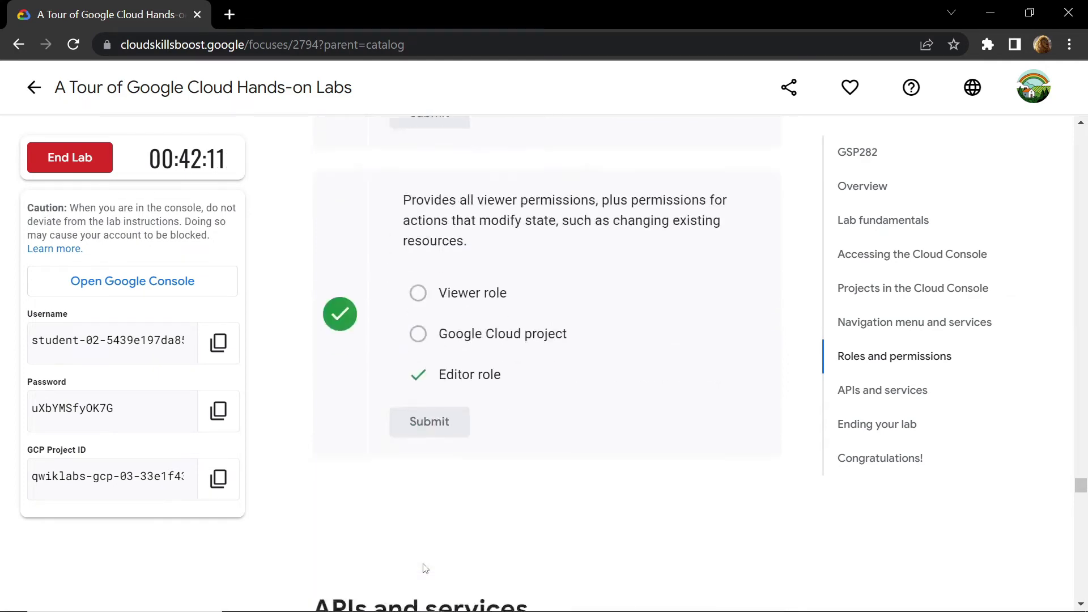
scroll(424, 569, "down", 5)
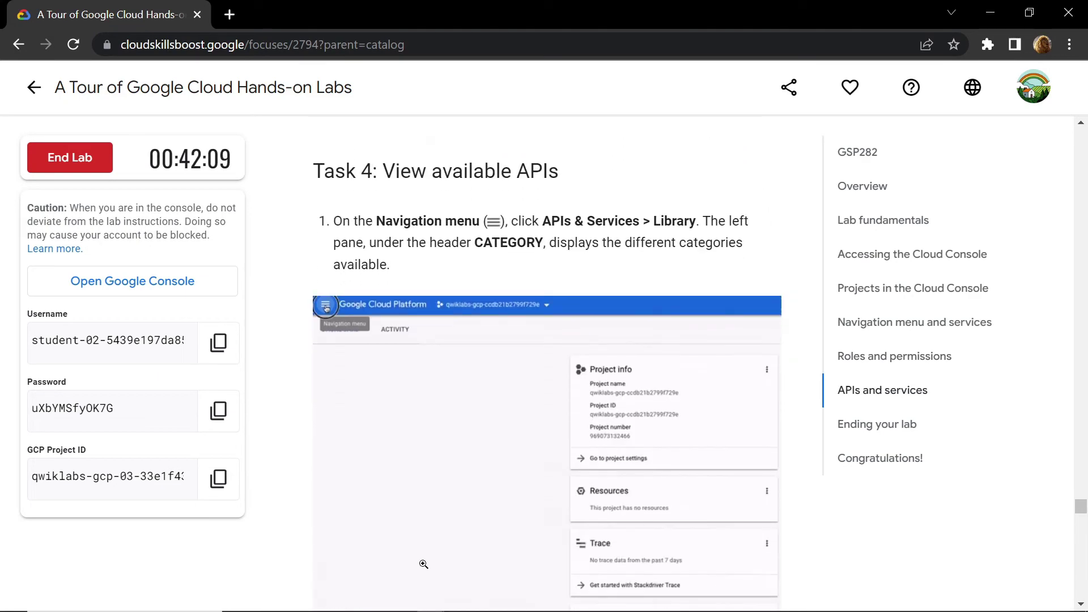
scroll(491, 364, "down", 5)
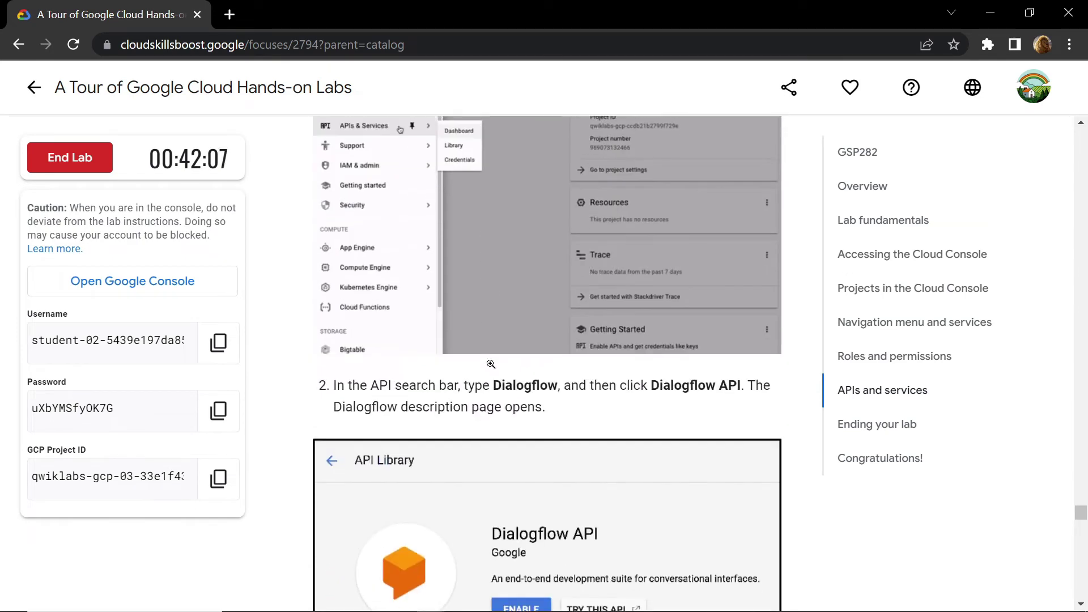
left_click_drag(492, 377, 559, 380)
key("ctrl+c")
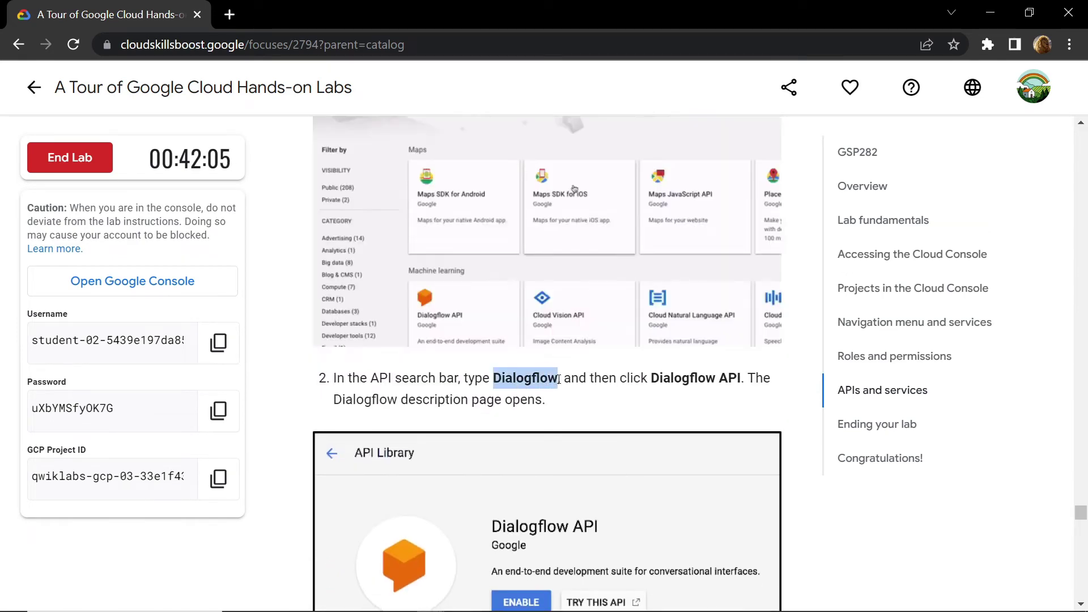
Recheck the first Task 4 instruction, switch to the Cloud Console window, and open the APIs & Services Library.
mouse_move(517, 587)
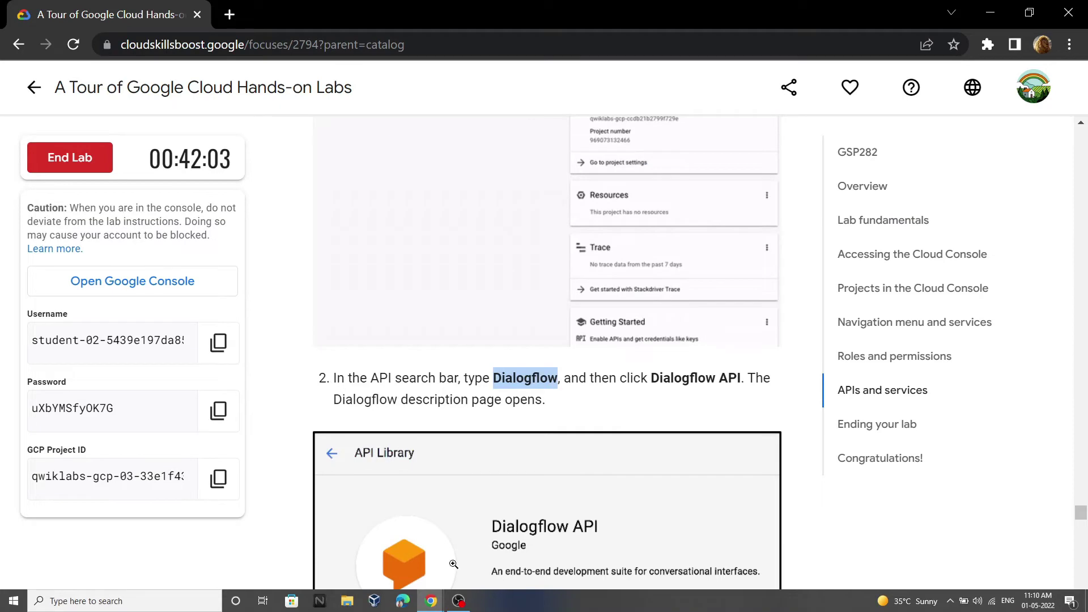
scroll(454, 561, "up", 6)
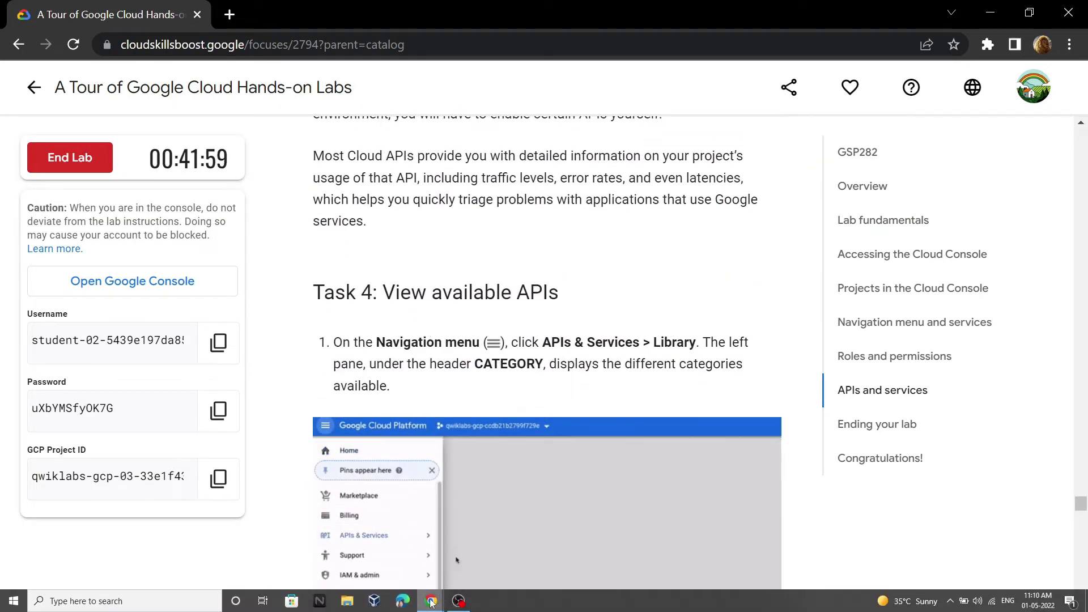
mouse_move(431, 599)
left_click(469, 564)
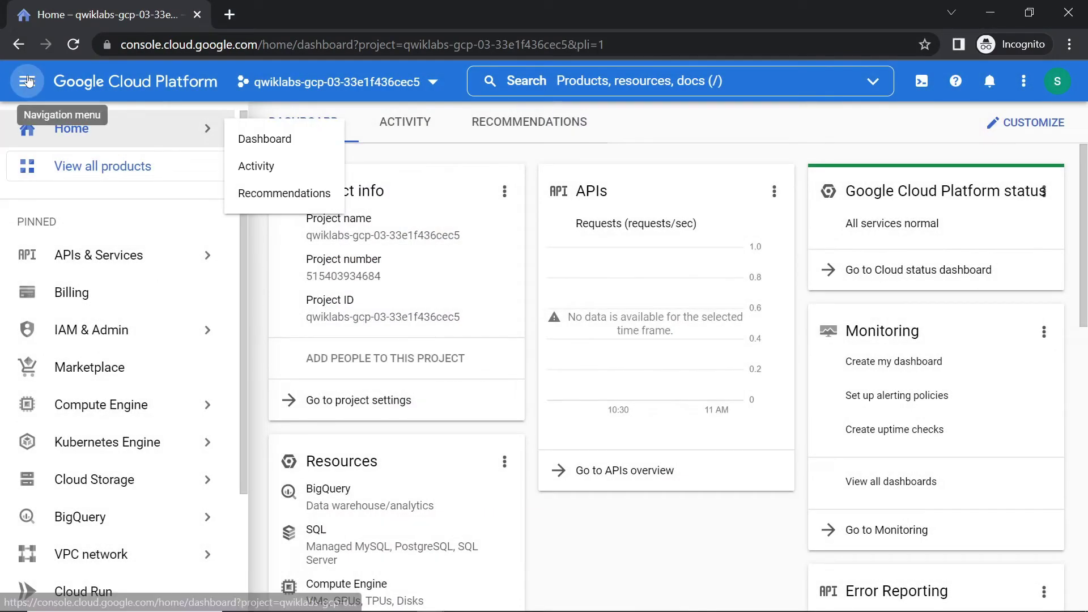
left_click(26, 81)
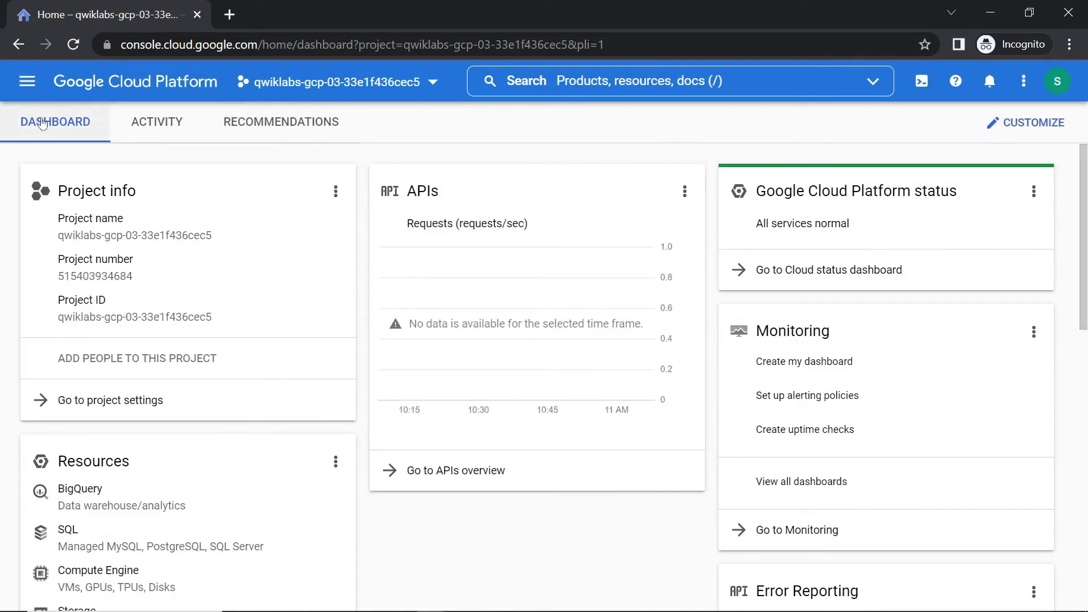
left_click(26, 81)
mouse_move(209, 253)
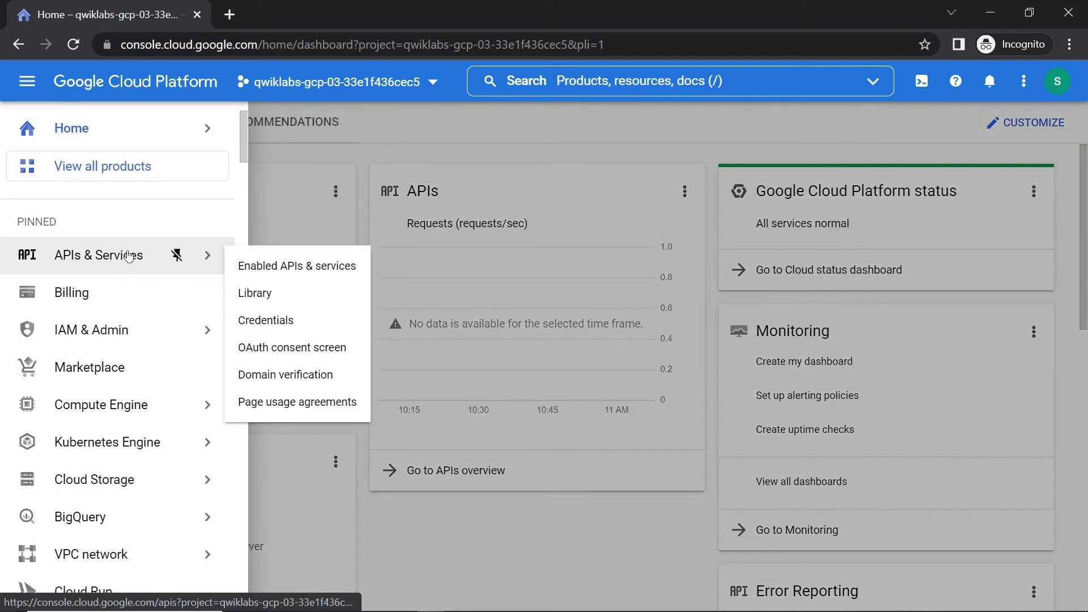
left_click(246, 293)
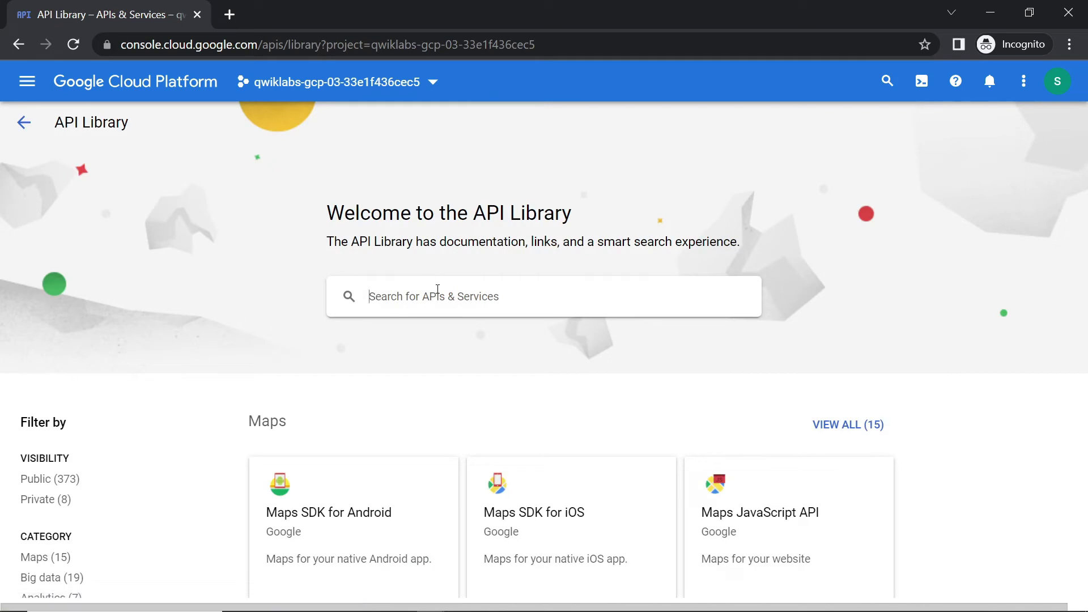
Search the API Library for the copied term "Dialogflow".
left_click(437, 289)
key("ctrl+v")
key("Return")
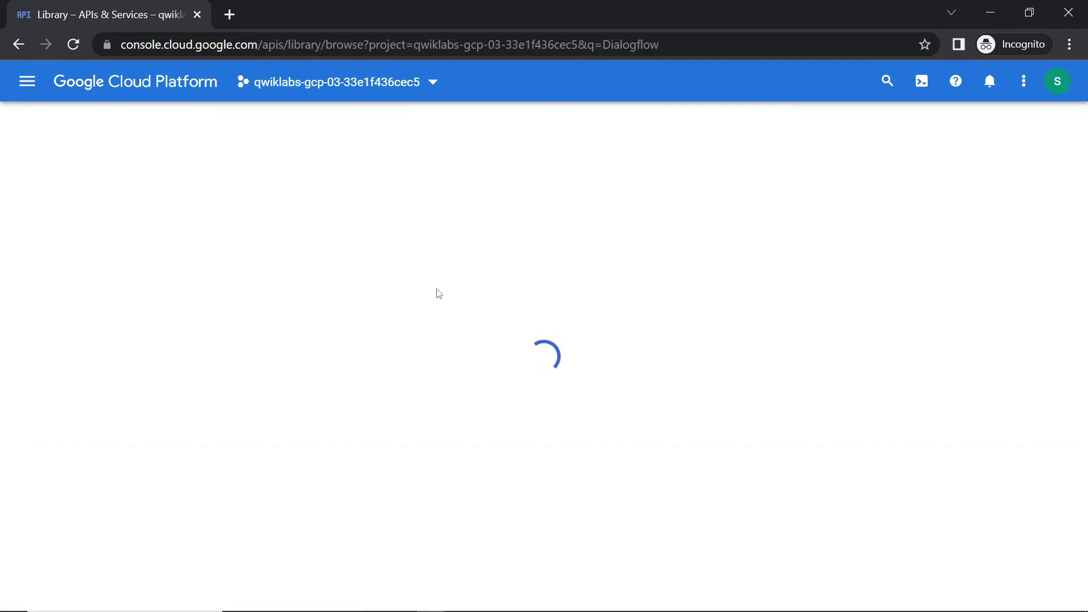
Open the Dialogflow API page from the library results, and review the remaining Task 4 instructions in the lab window.
left_click(408, 362)
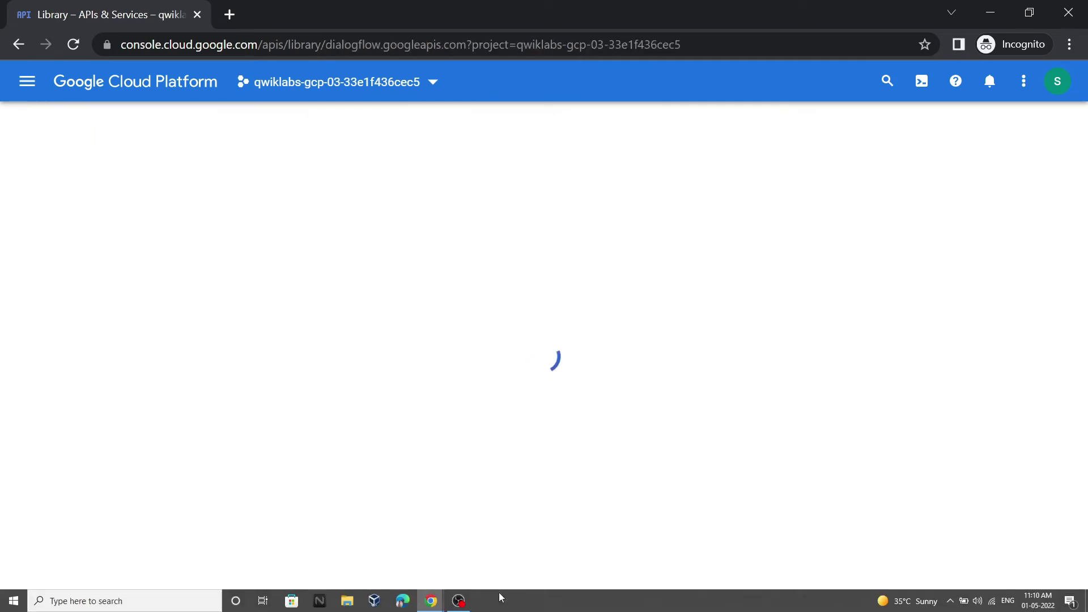
mouse_move(431, 599)
left_click(398, 572)
scroll(468, 412, "down", 10)
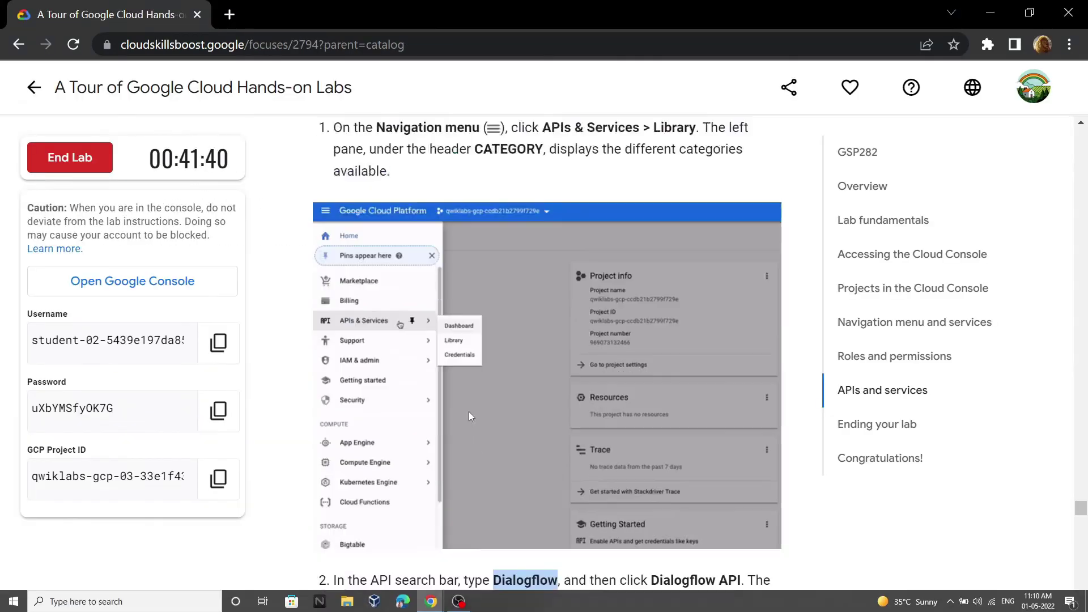
scroll(469, 412, "down", 3)
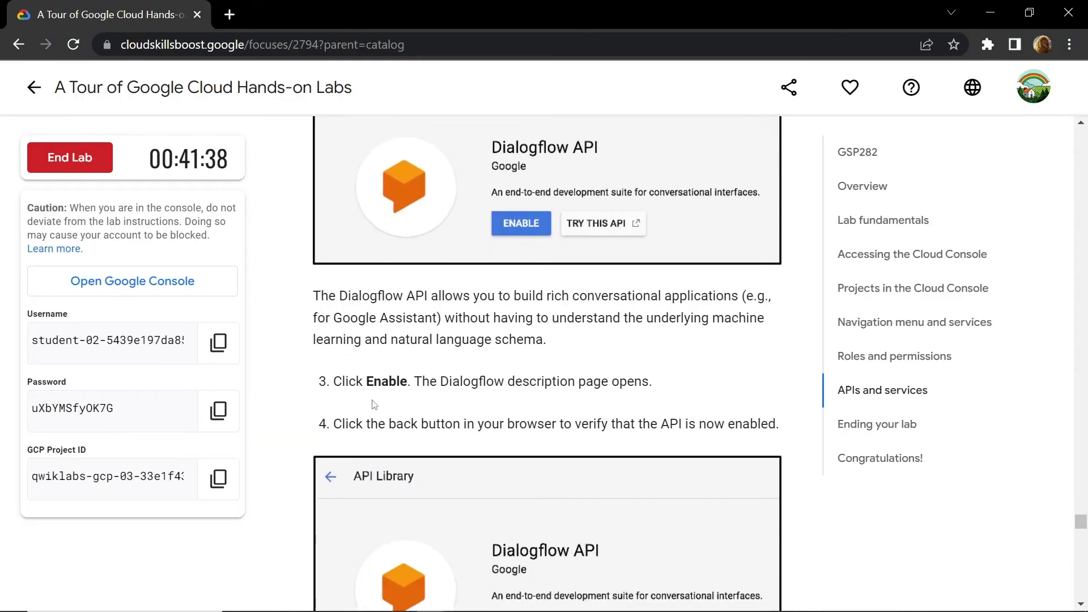
scroll(409, 411, "down", 9)
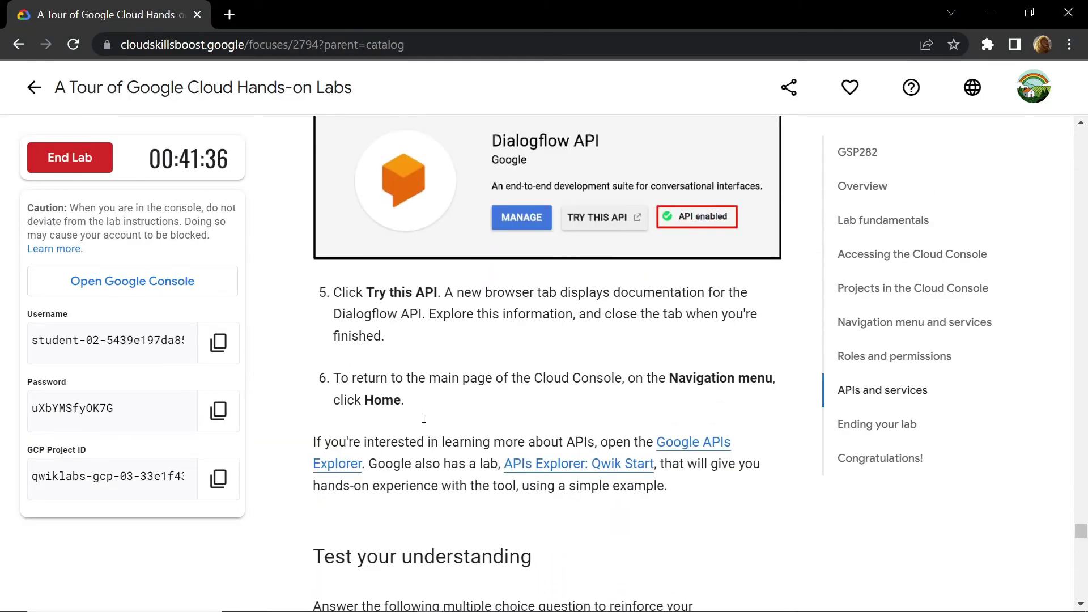
scroll(424, 421, "up", 1)
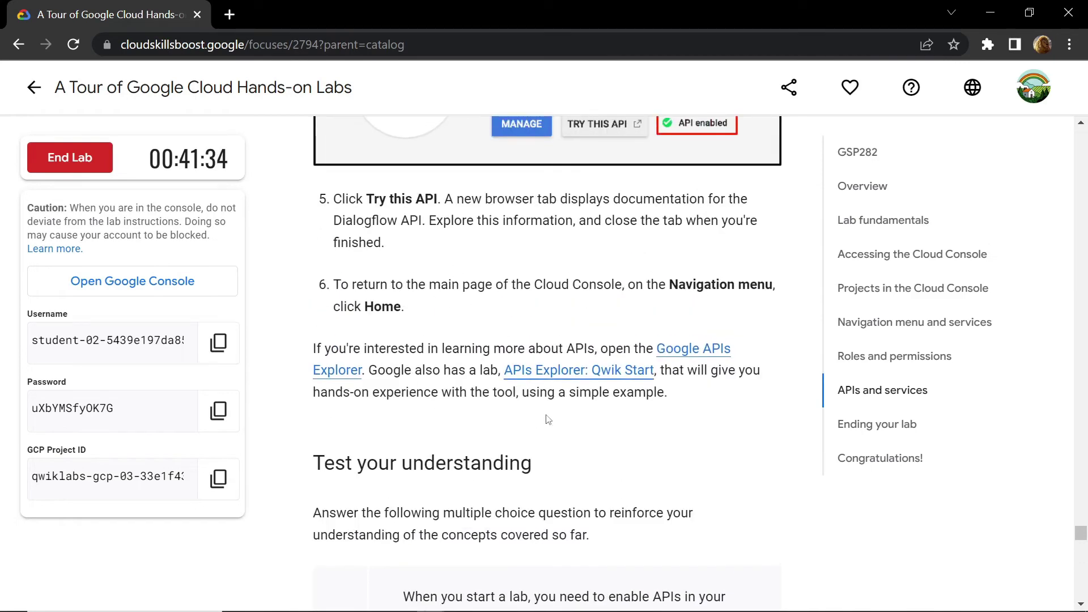
scroll(542, 430, "down", 4)
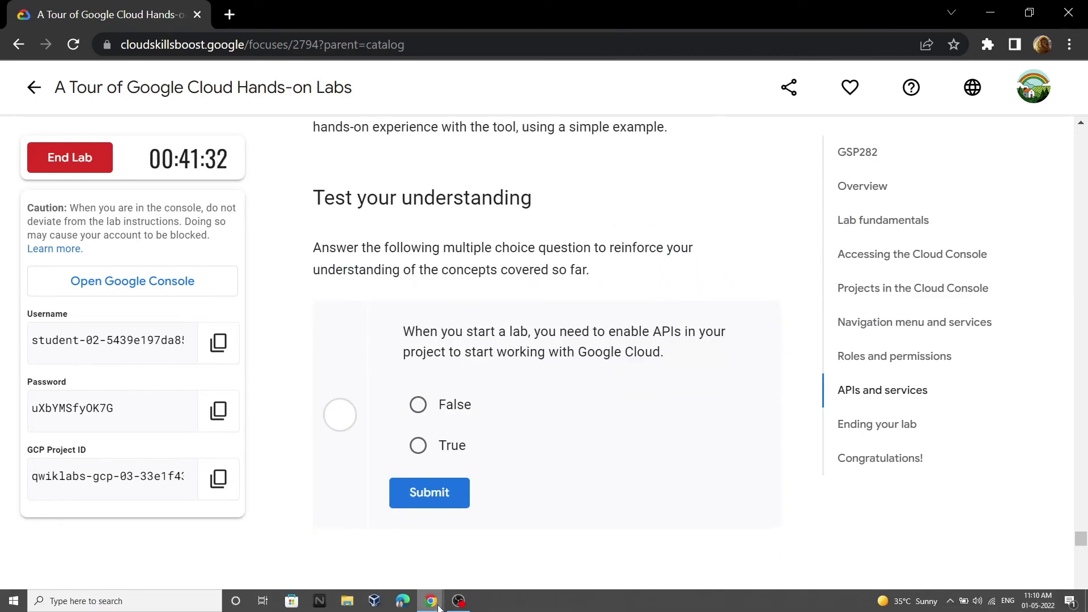
Return to the Cloud Console window and enable the Dialogflow API.
mouse_move(438, 607)
left_click(480, 566)
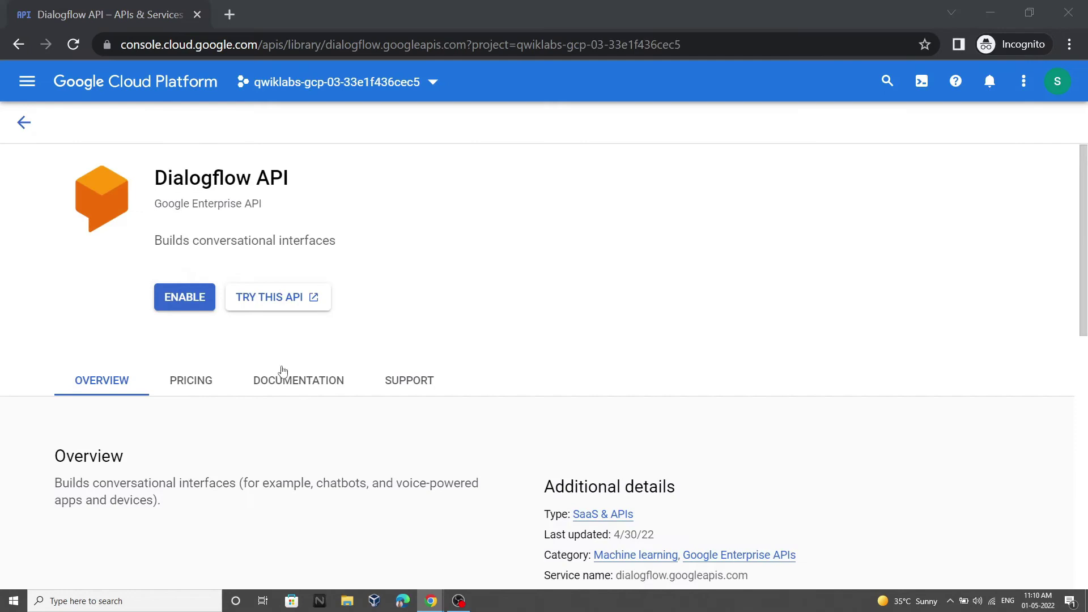
left_click(185, 300)
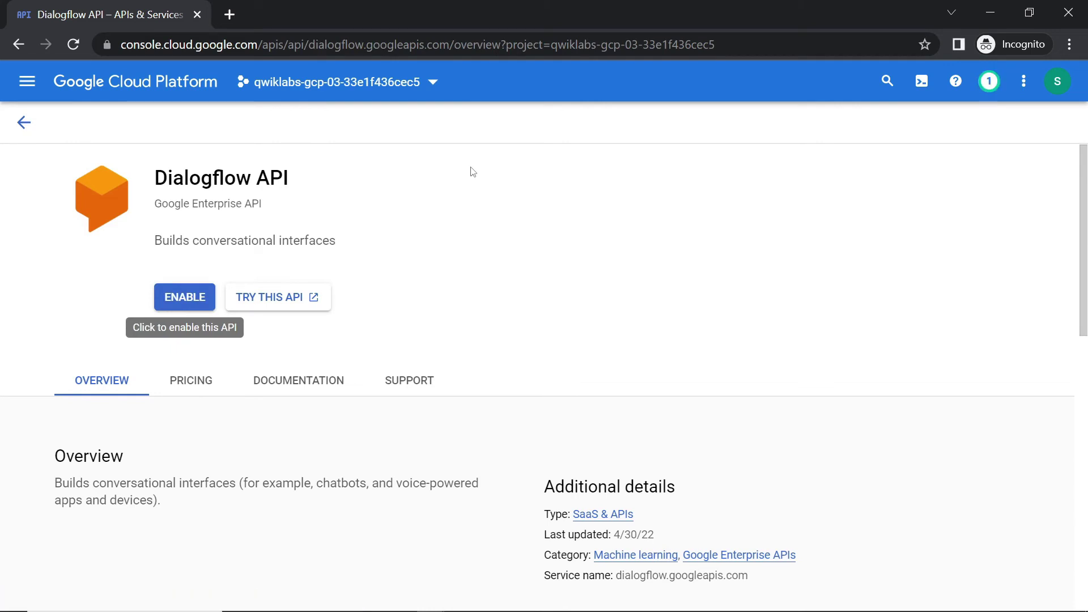
left_click(169, 304)
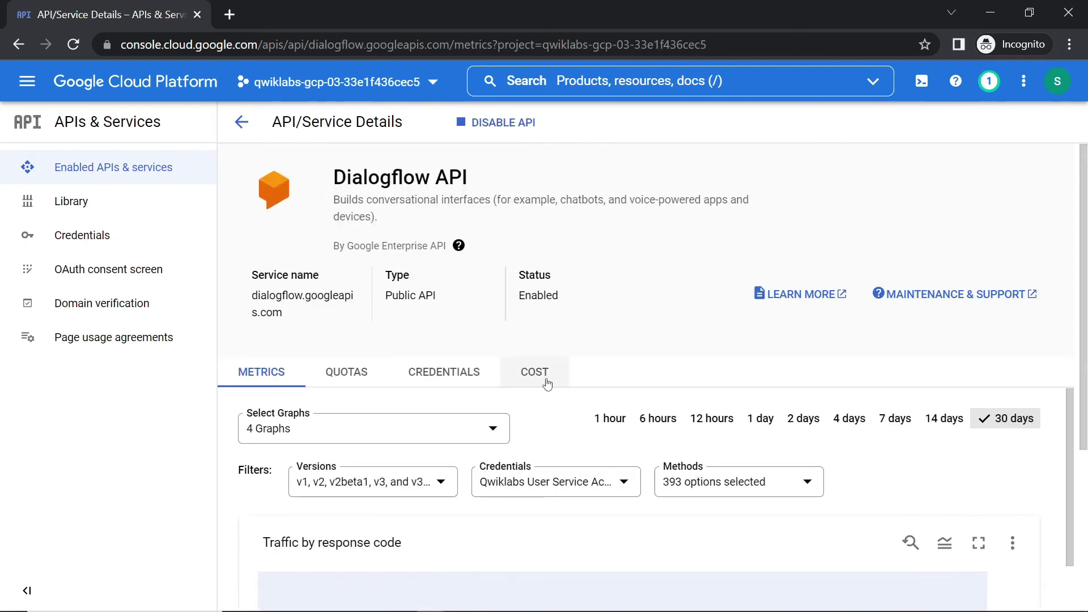
Switch back to the lab window and submit False for the quiz question on needing to enable APIs when starting a lab.
mouse_move(425, 609)
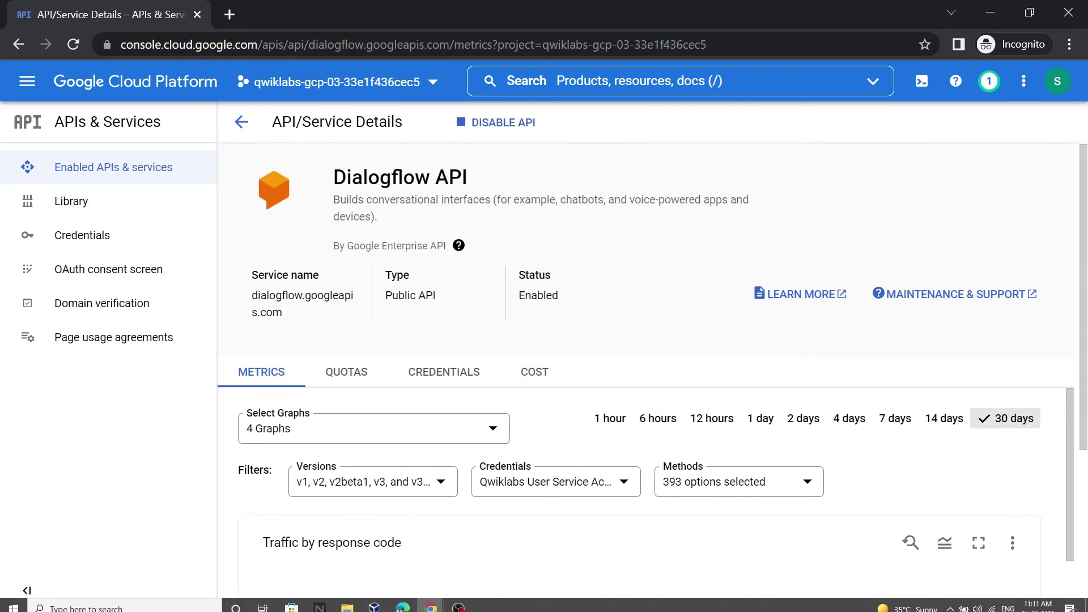
left_click(362, 558)
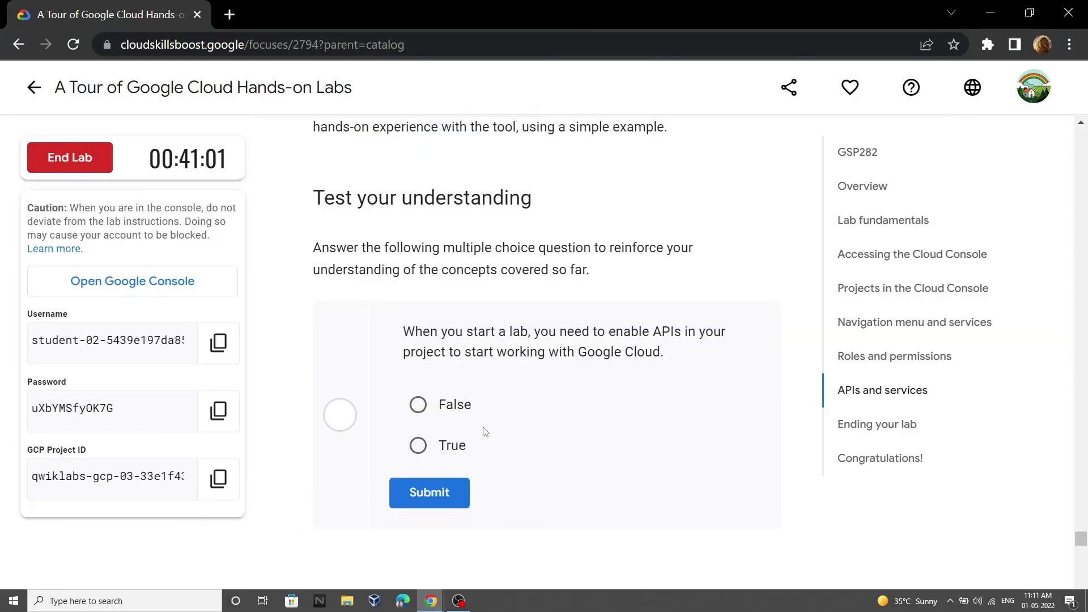
scroll(480, 379, "up", 6)
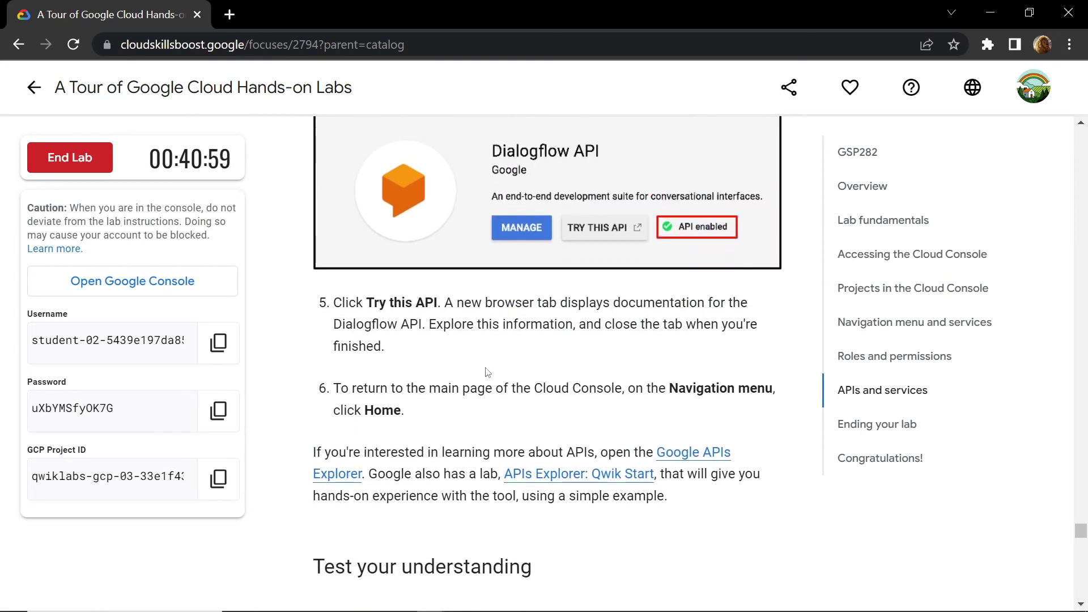
scroll(486, 371, "down", 1)
scroll(487, 371, "down", 4)
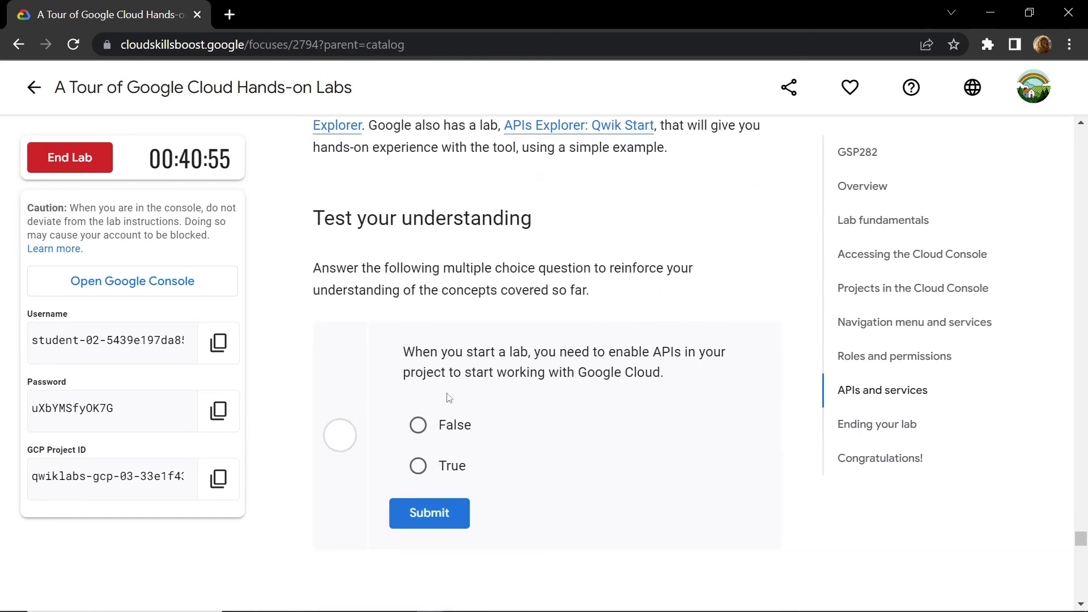
left_click(419, 426)
left_click(435, 510)
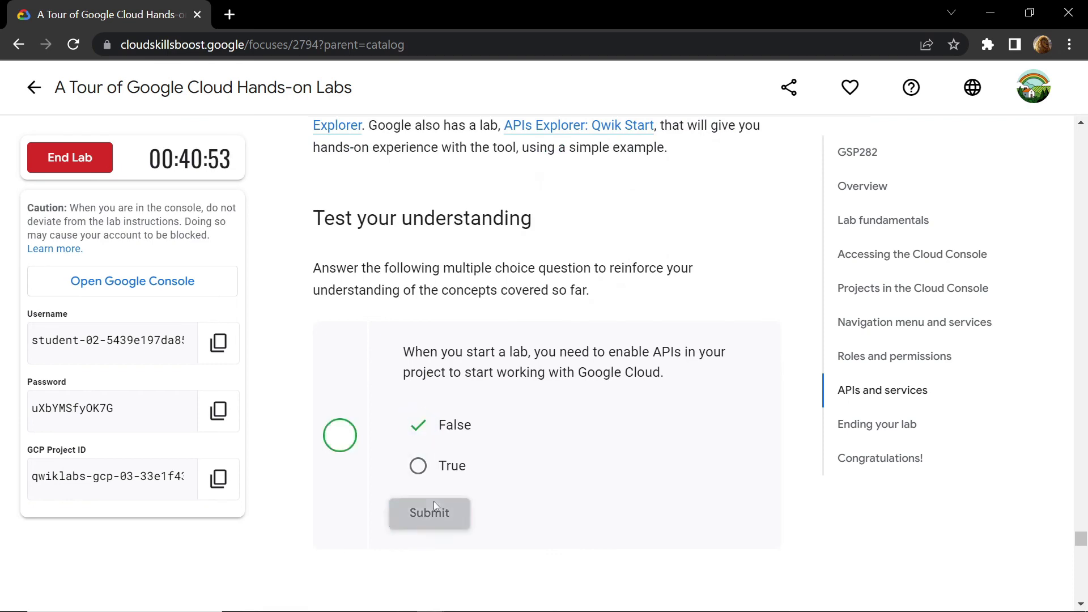
Review the lab's closing sections, then end the lab with confirmation and dismiss the satisfaction survey without submitting it.
scroll(435, 504, "down", 3)
scroll(434, 504, "down", 7)
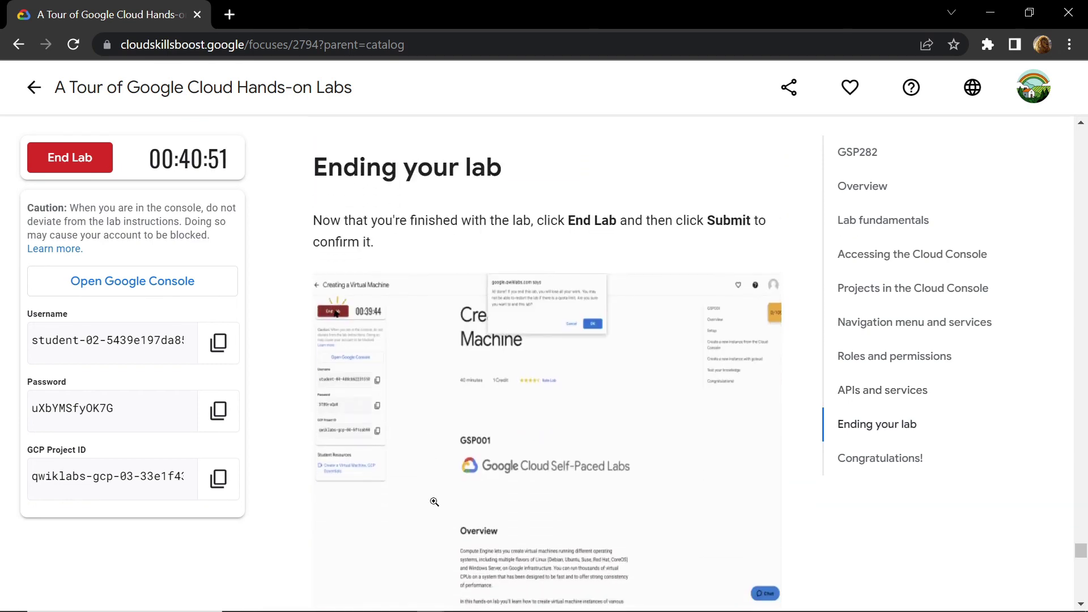
scroll(434, 502, "down", 2)
scroll(487, 419, "up", 2)
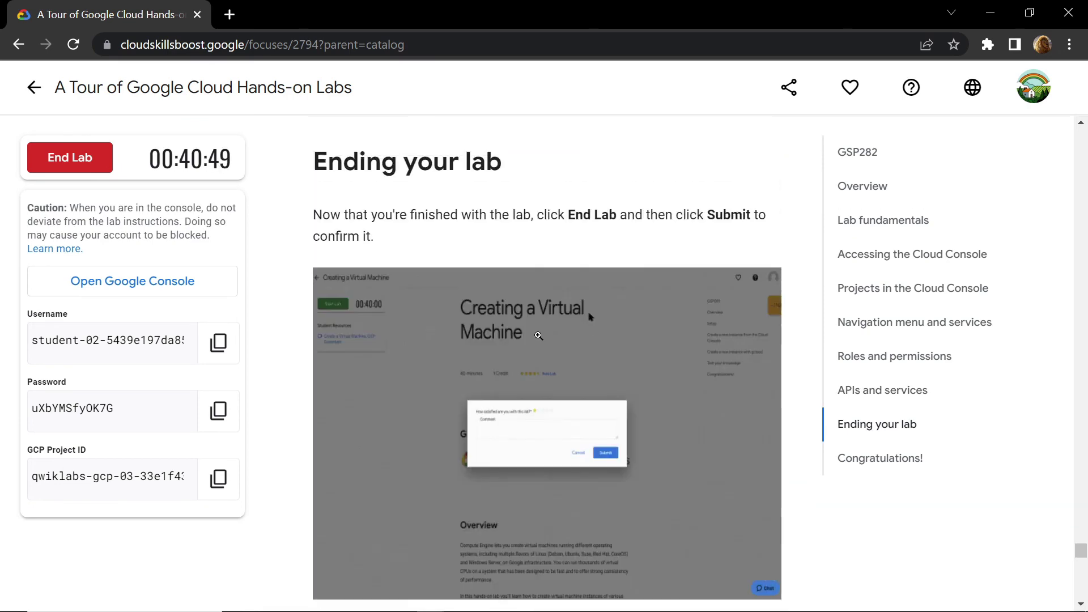
scroll(528, 361, "down", 15)
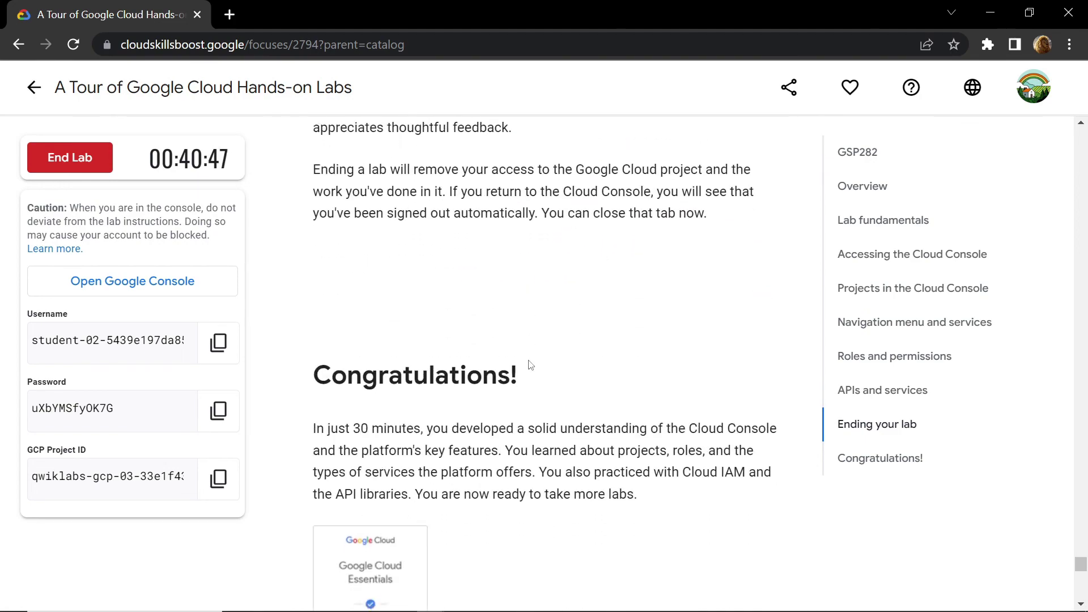
scroll(408, 366, "down", 3)
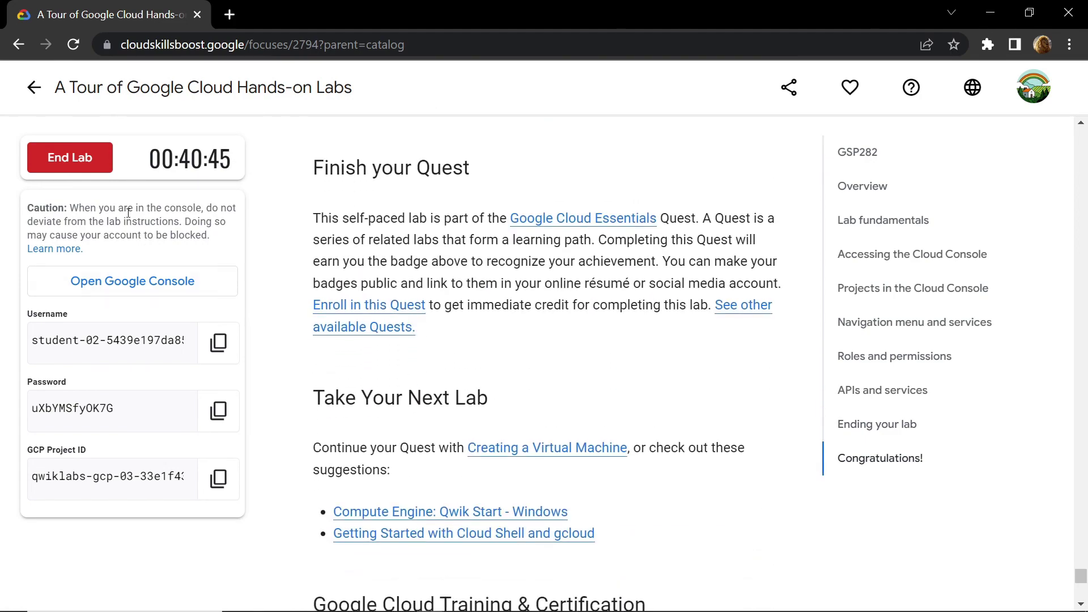
left_click(95, 167)
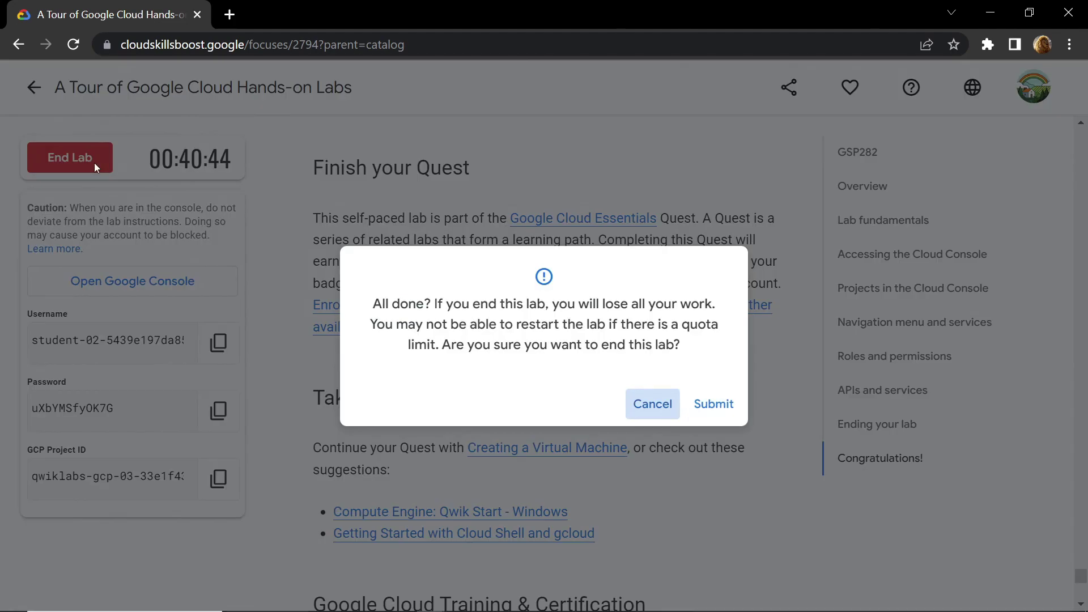
left_click(717, 408)
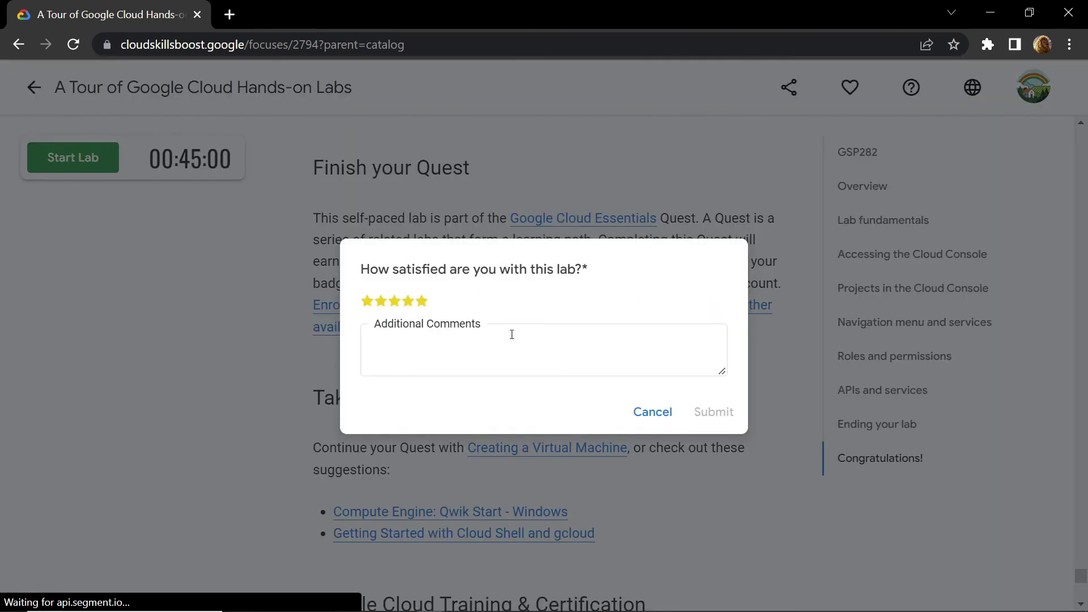
left_click(652, 412)
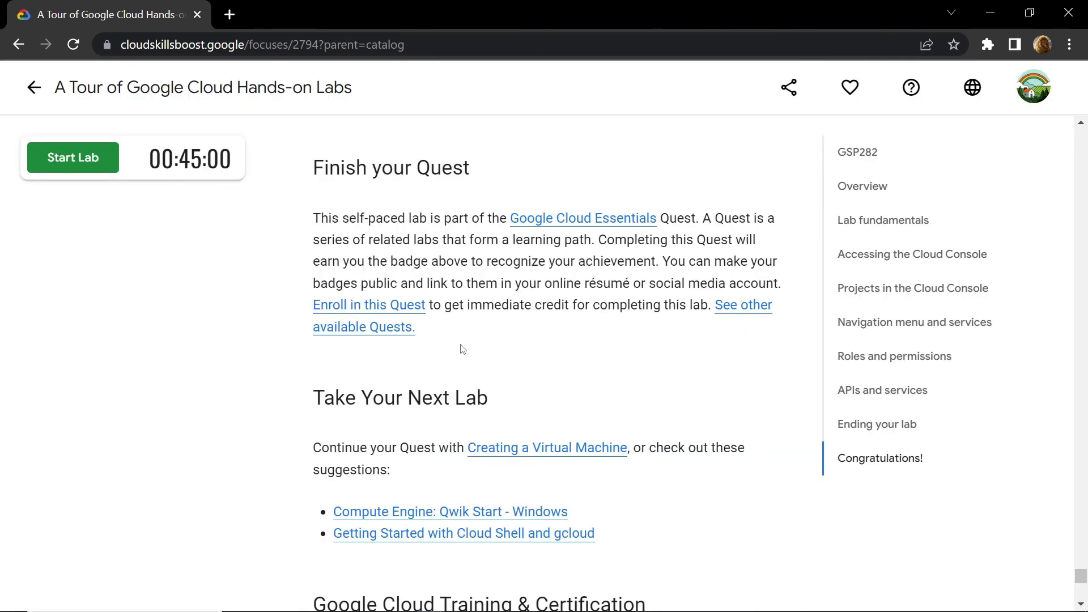
Go back to the Google Cloud Essentials quest page and check the completion mark of A Tour of Google Cloud Hands-on Labs.
left_click(39, 102)
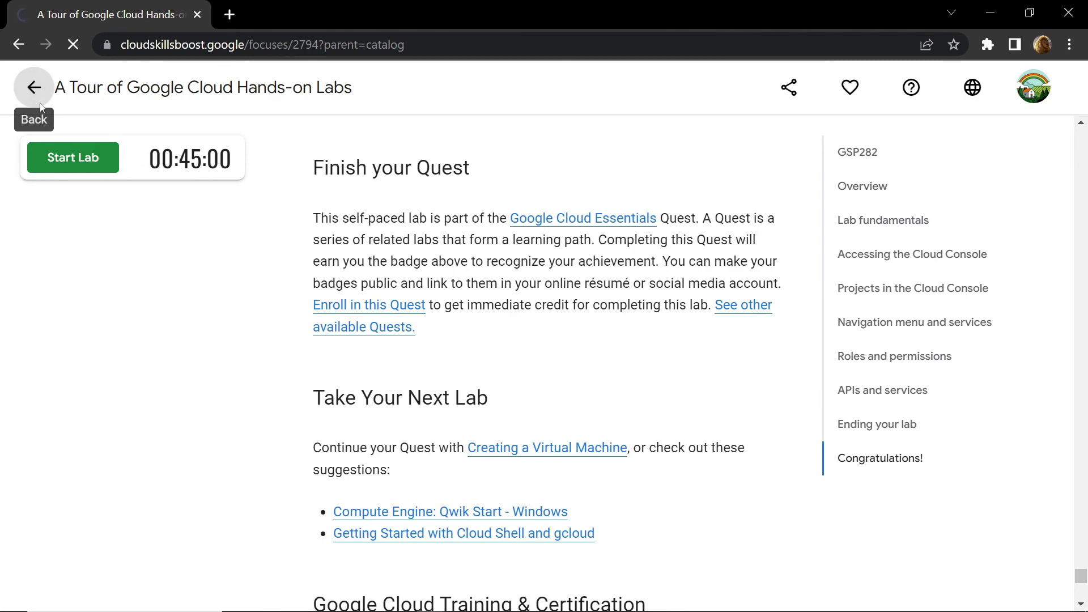
scroll(62, 279, "down", 12)
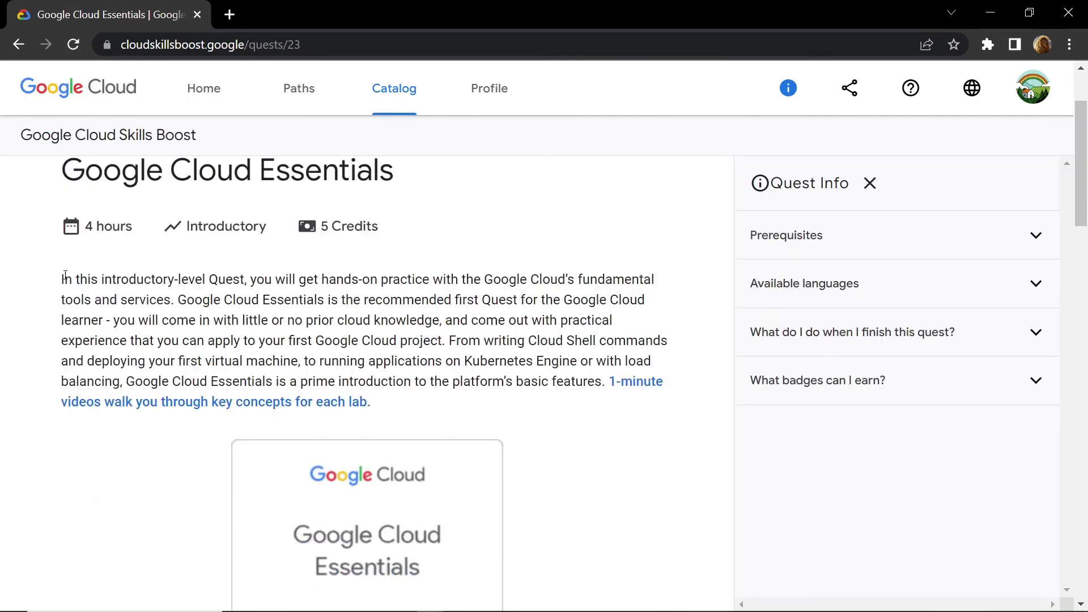
scroll(122, 210, "up", 3)
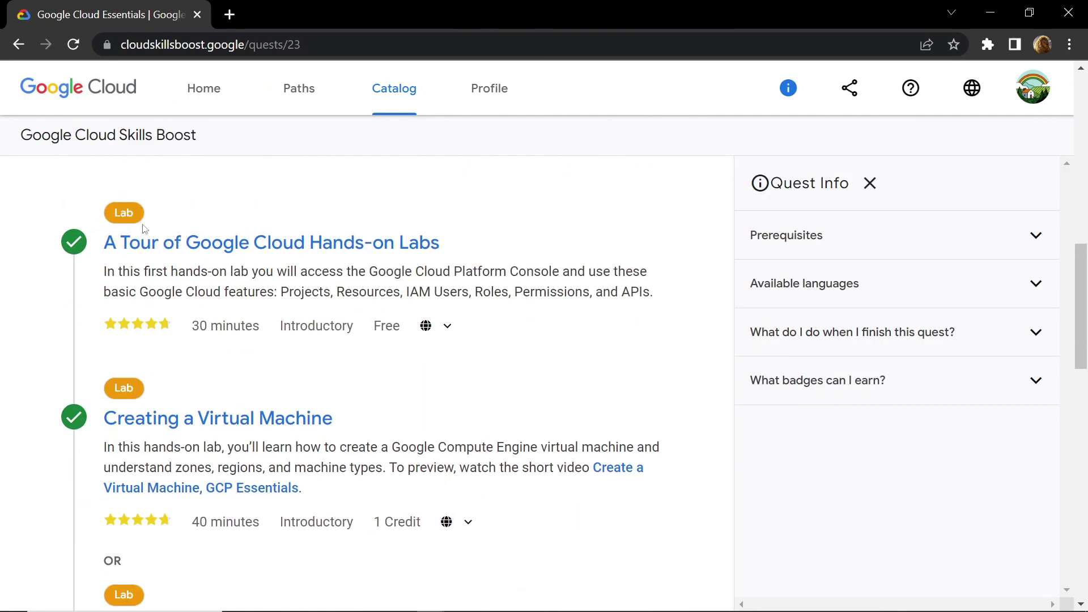